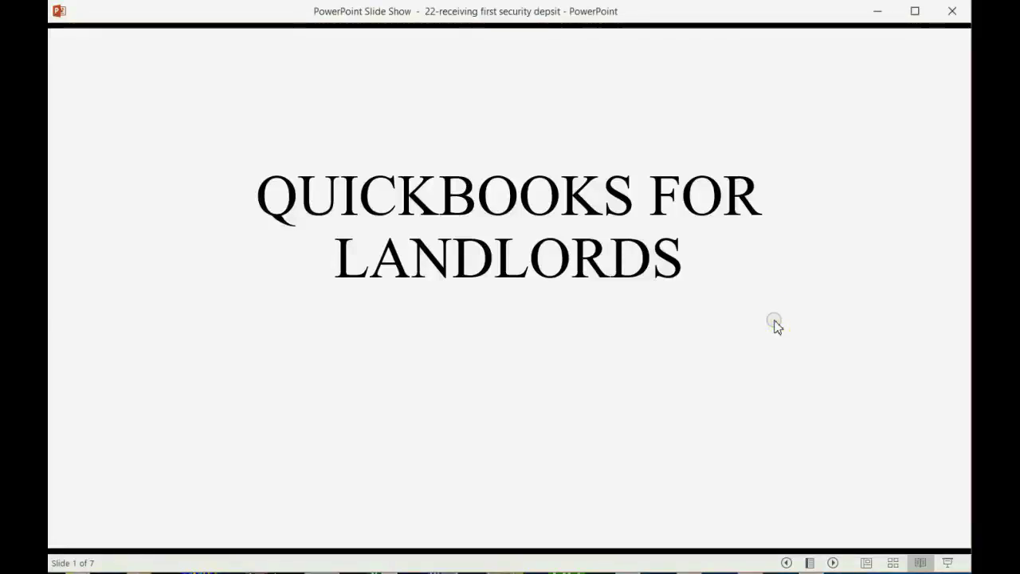
- Reveal the title slide's subtitle and let the slide show continue to the World Wide QuickBooks logo
left_click(774, 322)
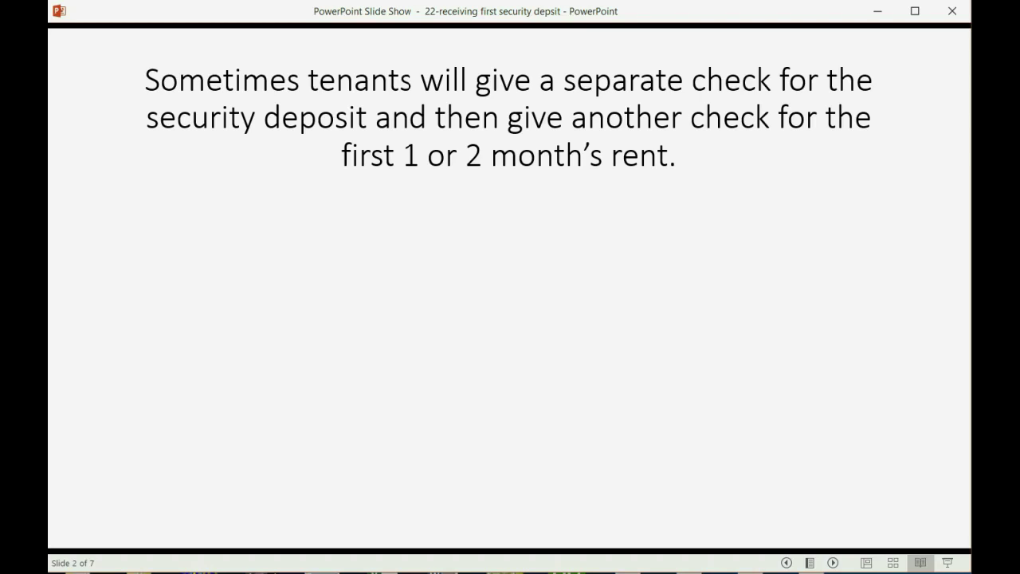
- Step through slide 2's points, then reveal slide 3's two separate-check steps and the security deposit account warning
key("Right")
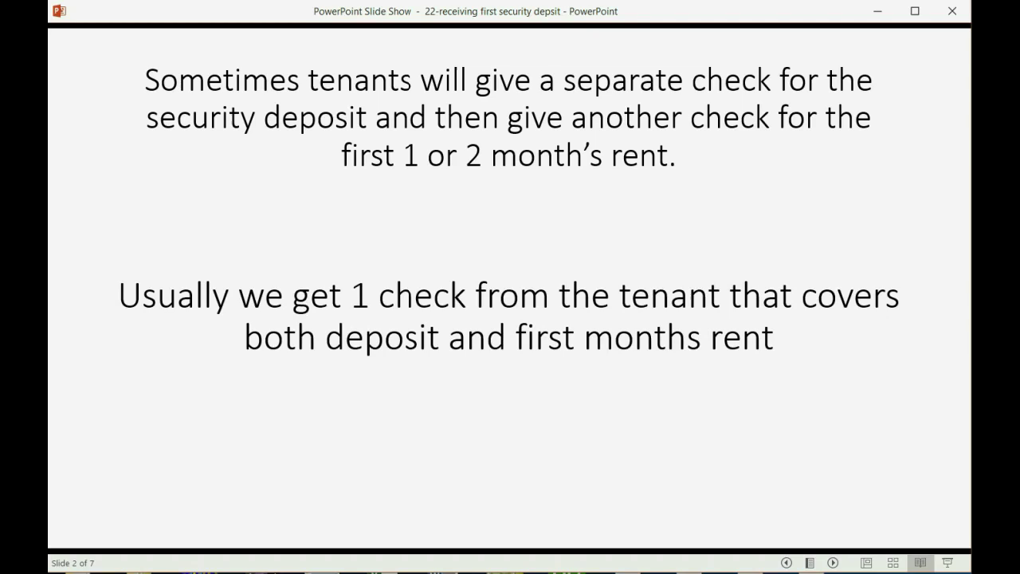
key("Right")
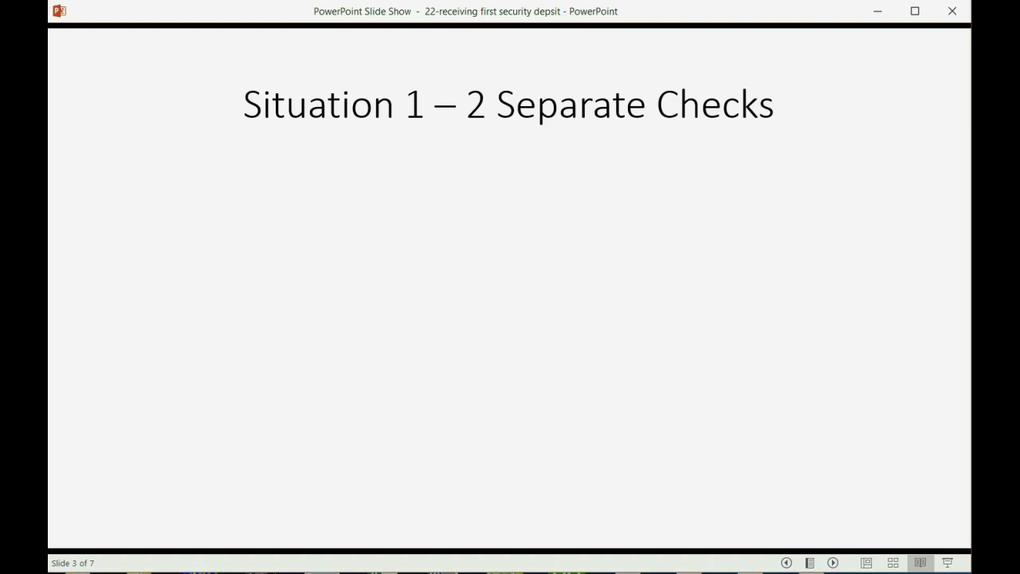
key("Right")
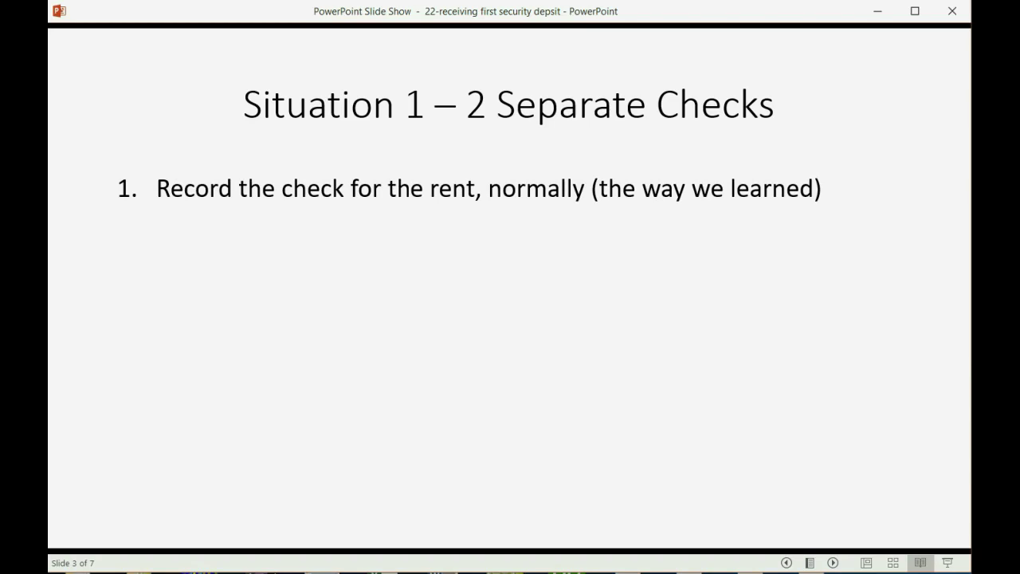
key("Right")
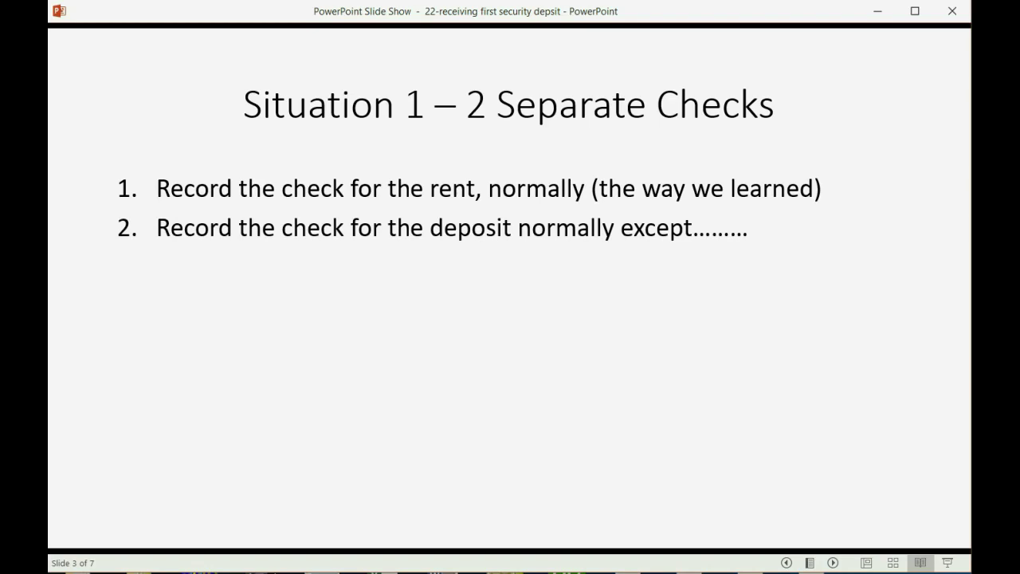
key("Right")
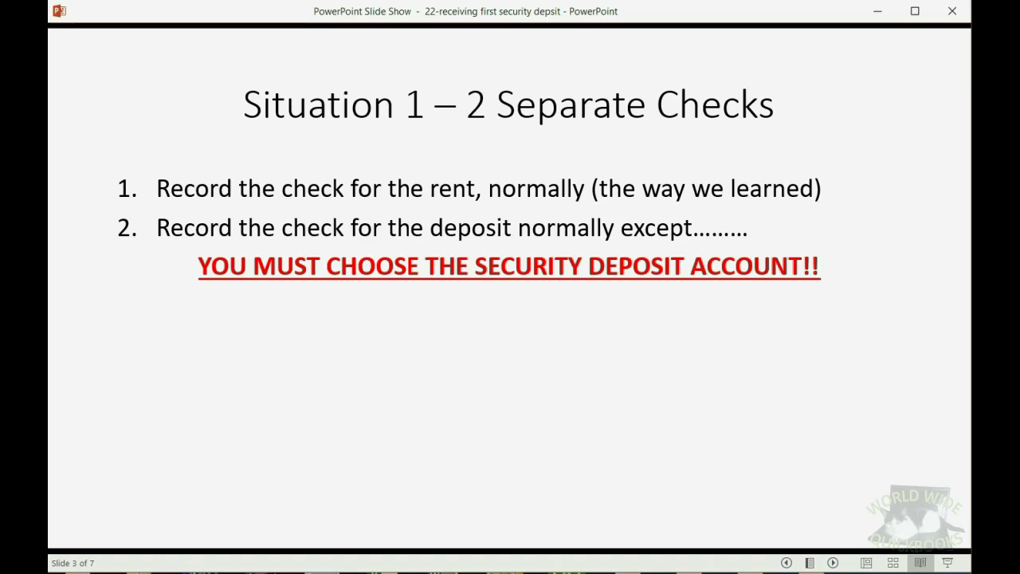
- Reveal slide 4's three example points about the tenant's checks, then switch to QuickBooks
key("Right")
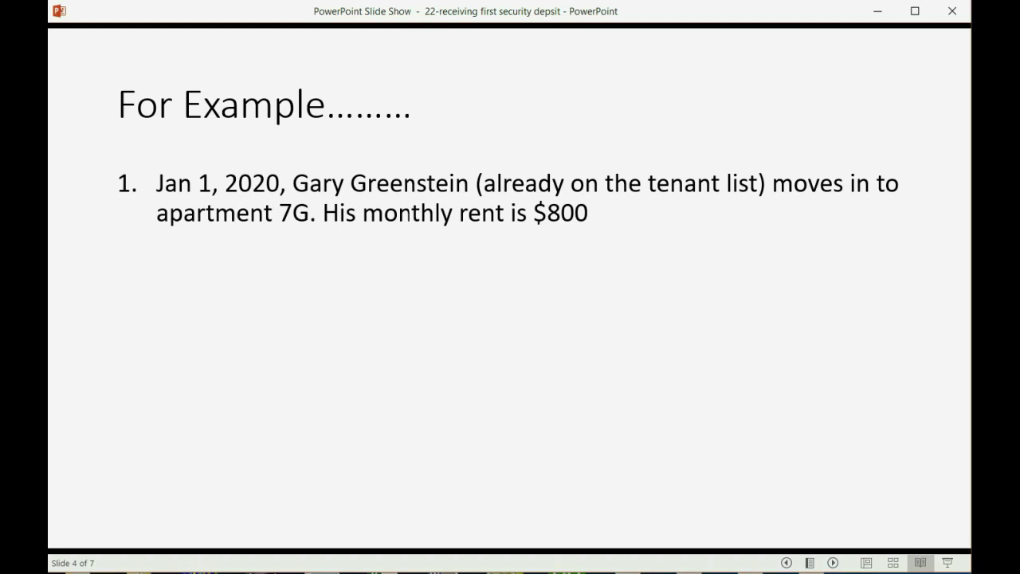
left_click(405, 214)
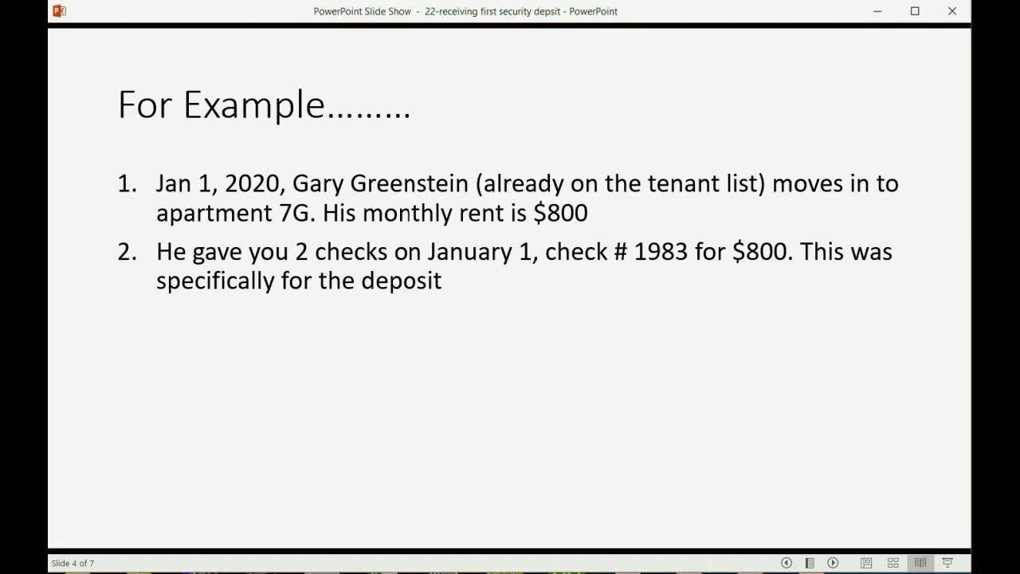
key("Right")
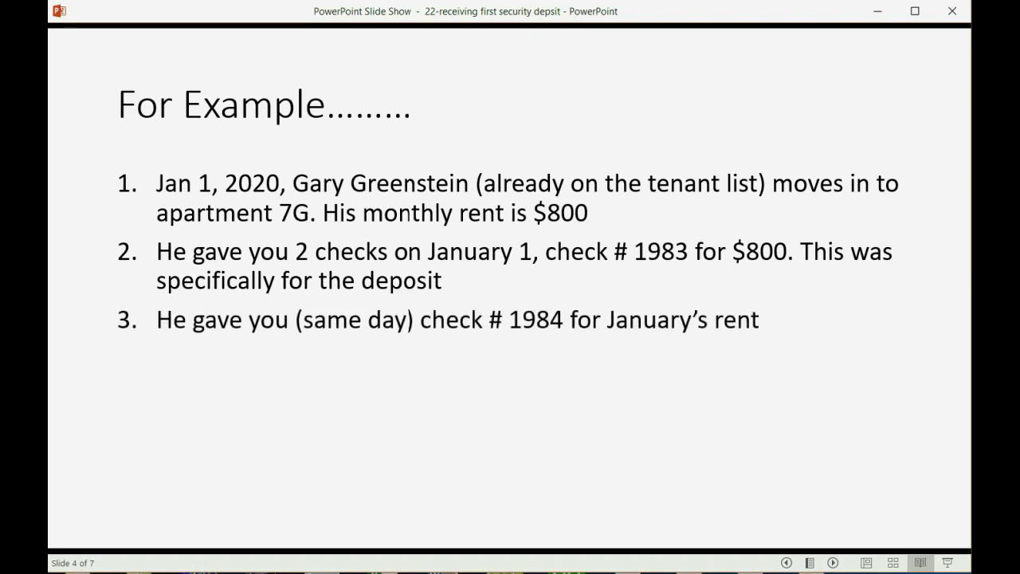
key("Right")
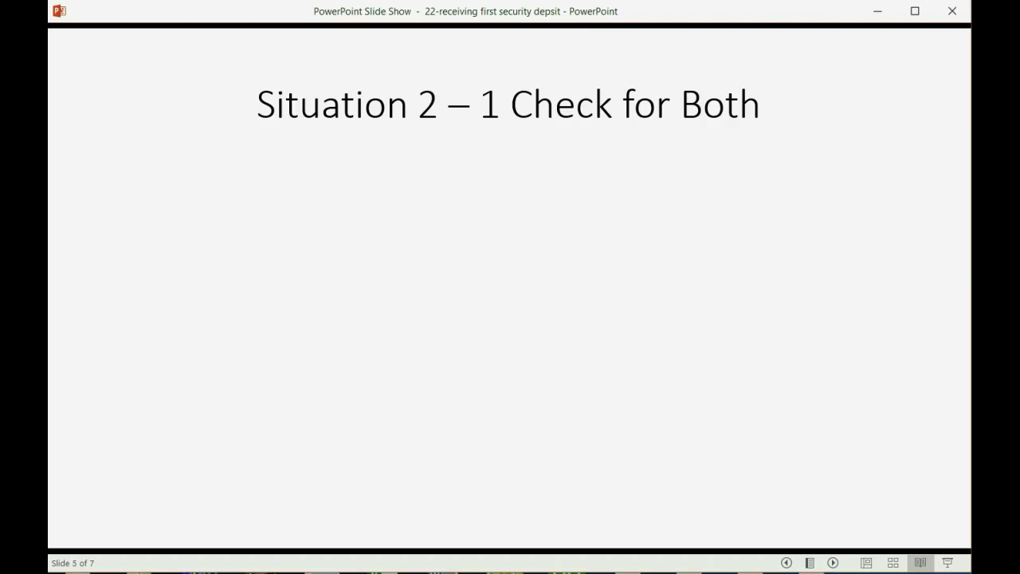
key("Left")
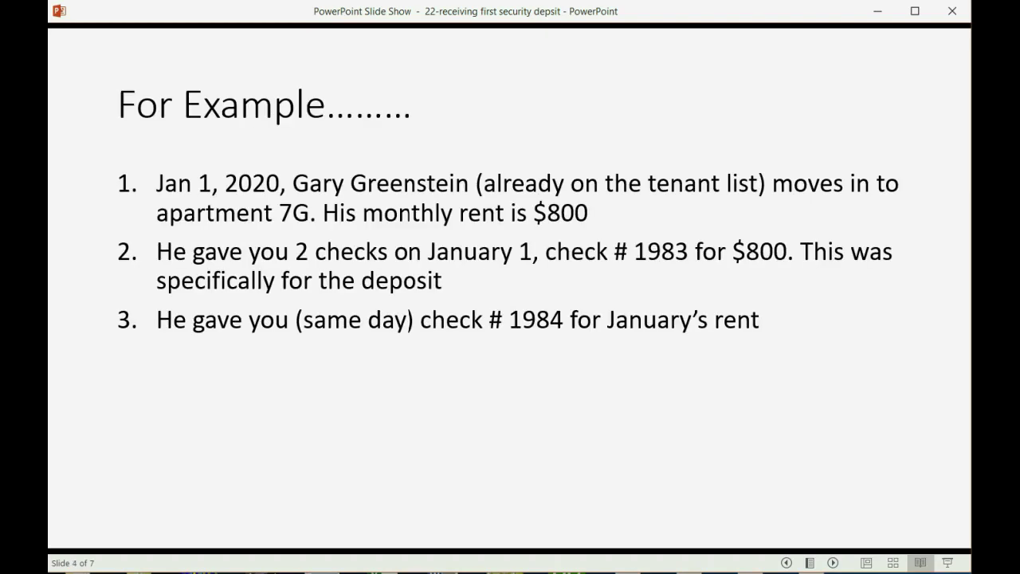
key("alt+Tab")
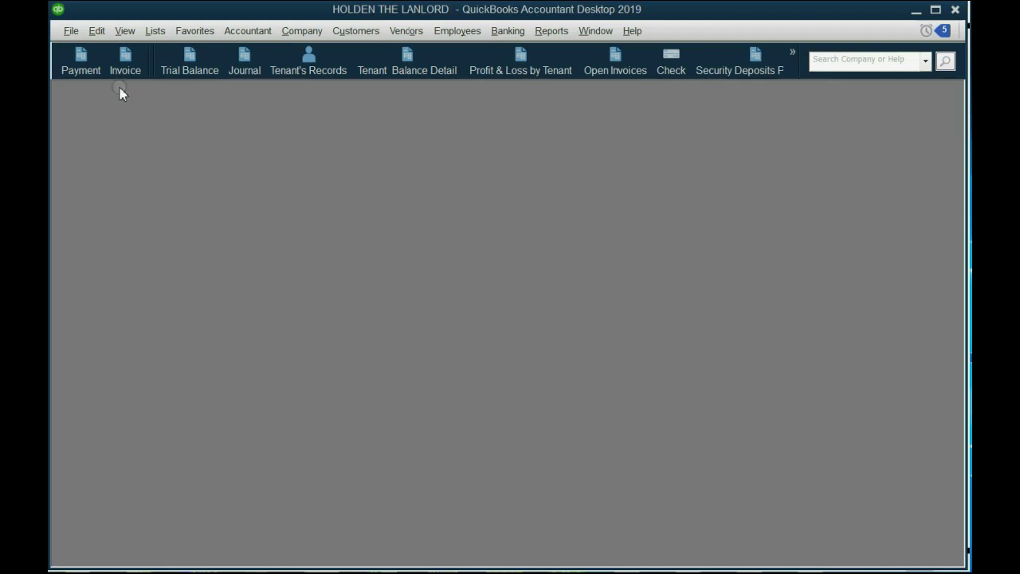
- Start a new customer payment dated 01/01/2020
left_click(81, 64)
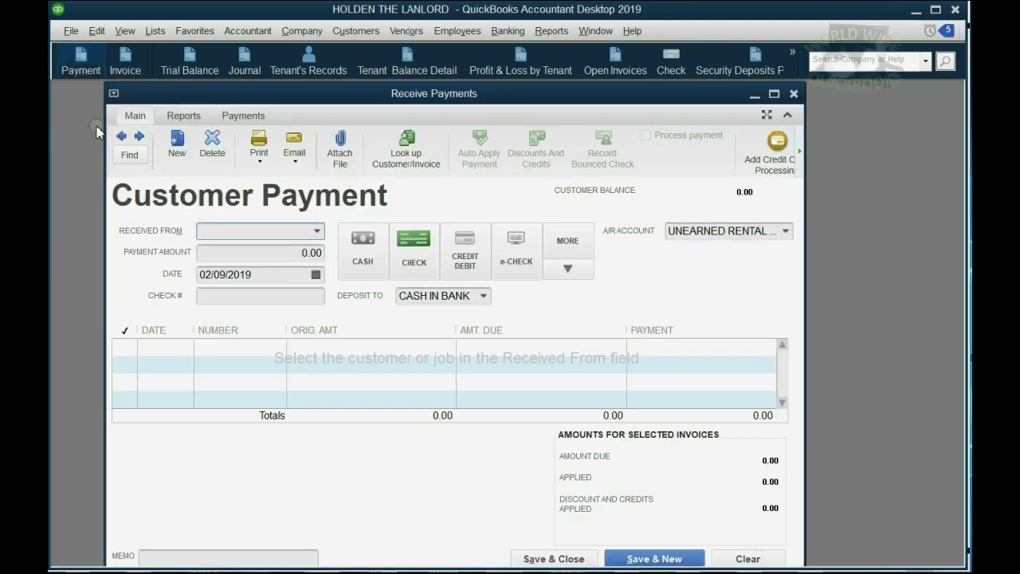
left_click(315, 274)
left_click(328, 301)
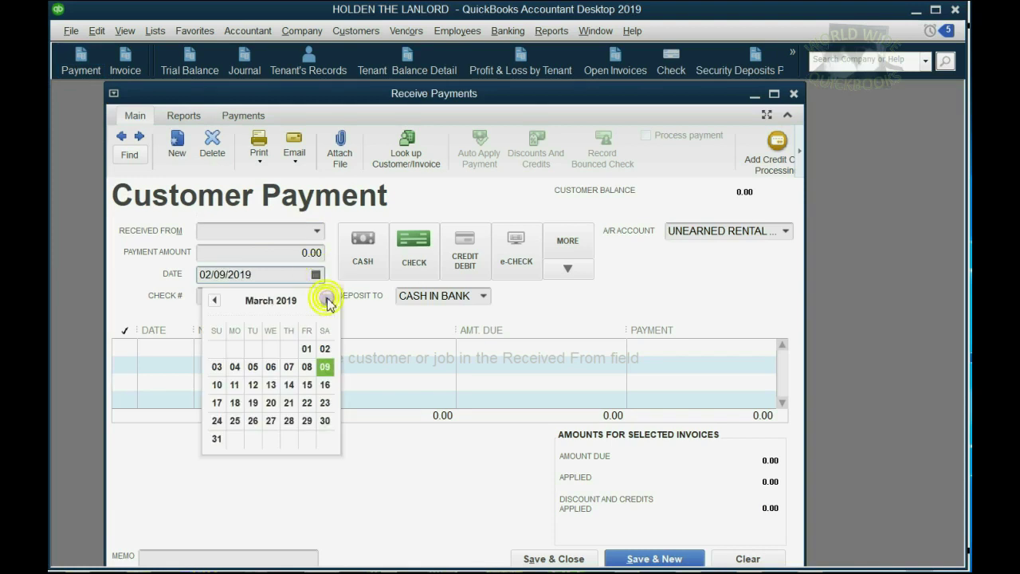
left_click(328, 300)
left_click(328, 301)
left_click(328, 300)
left_click(329, 300)
left_click(329, 300)
left_click(329, 300)
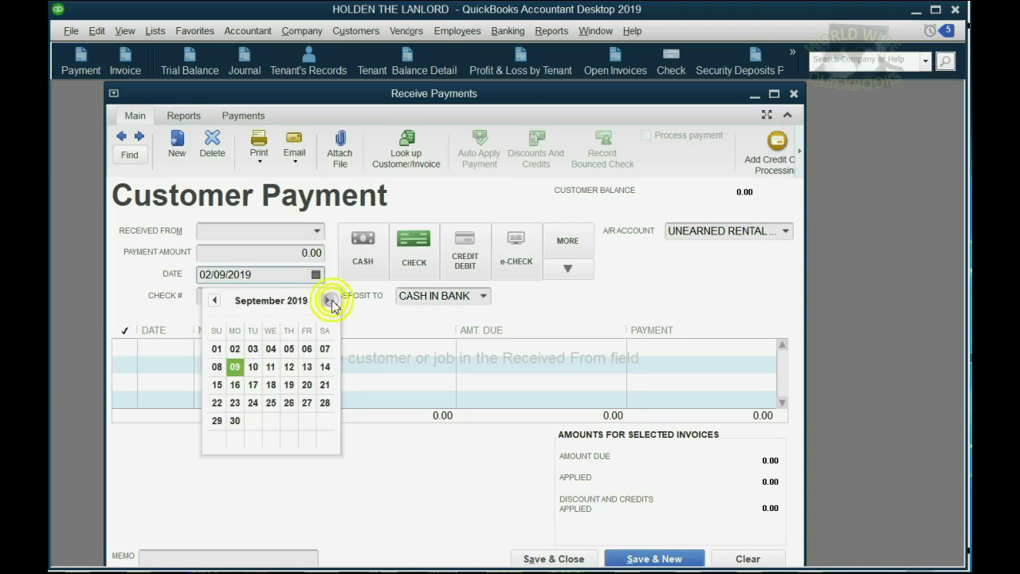
left_click(329, 300)
left_click(329, 301)
left_click(329, 300)
left_click(329, 300)
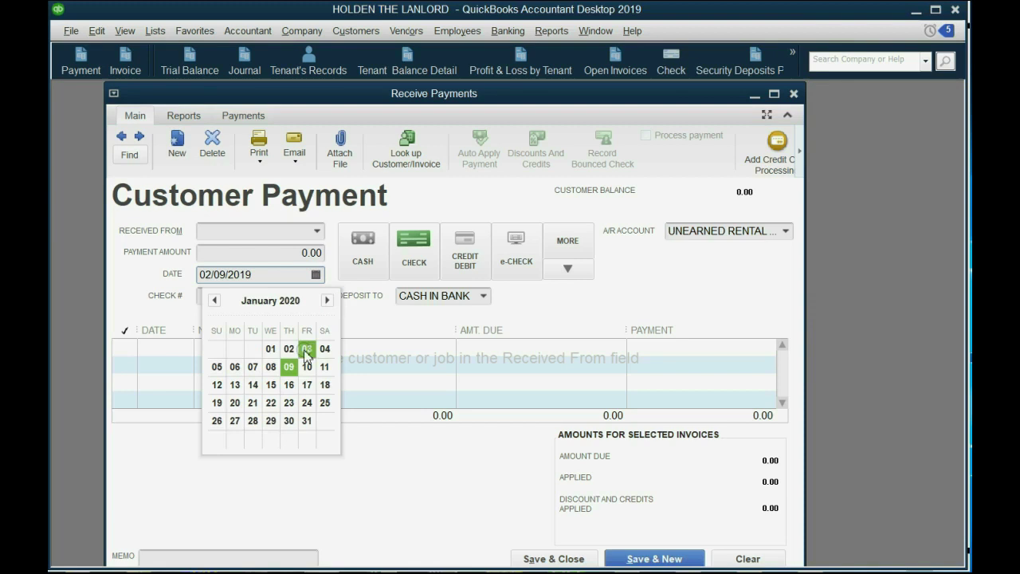
left_click(273, 351)
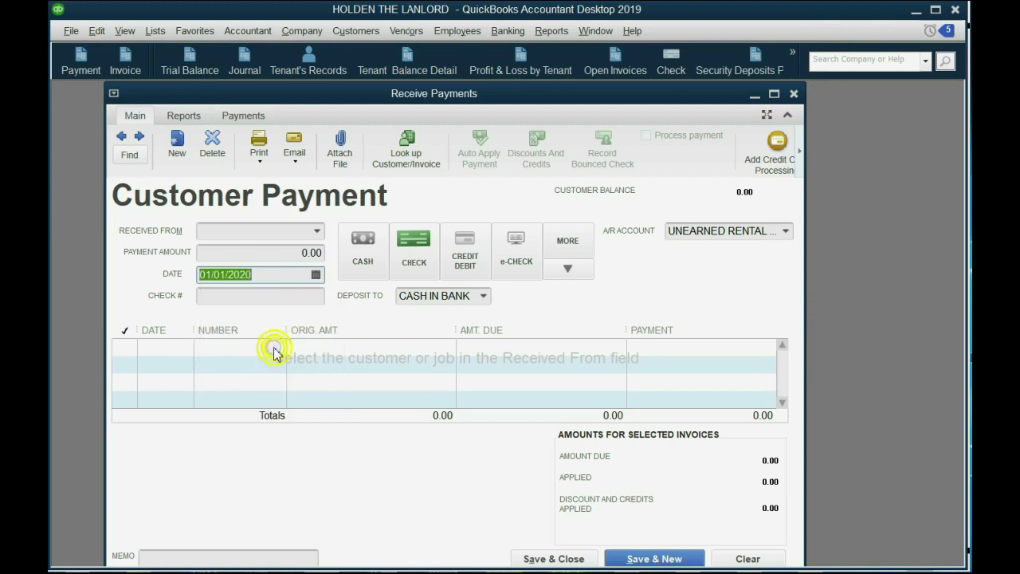
- Set the payer to the 7G tenant, paid by check 1983 with memo 'for Jan rent'
left_click(316, 232)
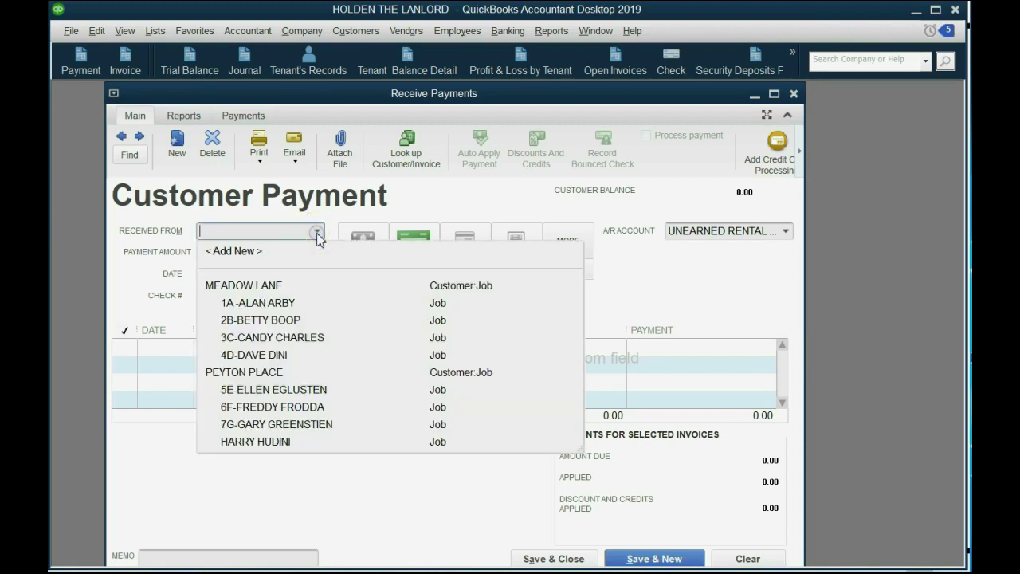
left_click(287, 427)
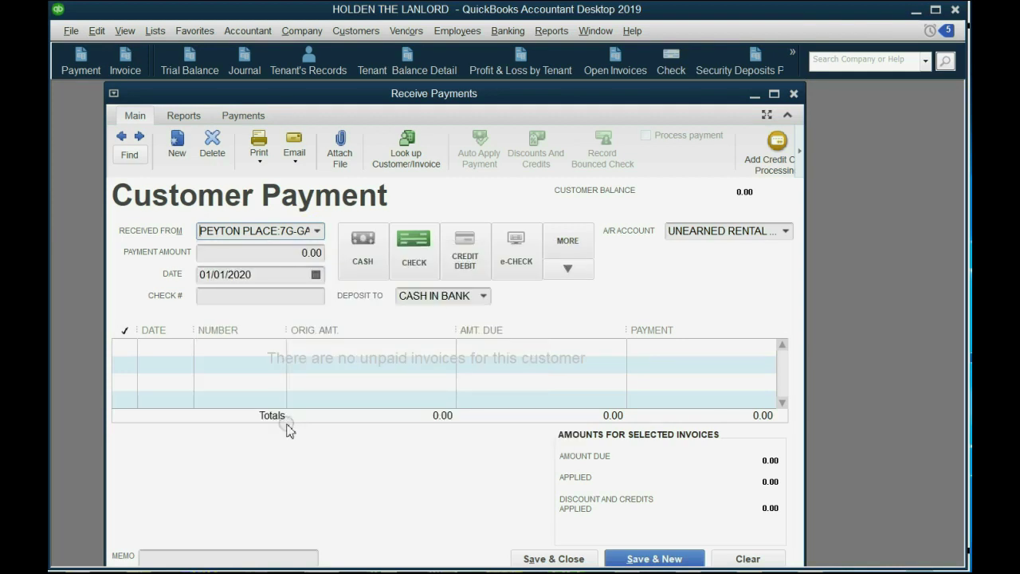
left_click(410, 260)
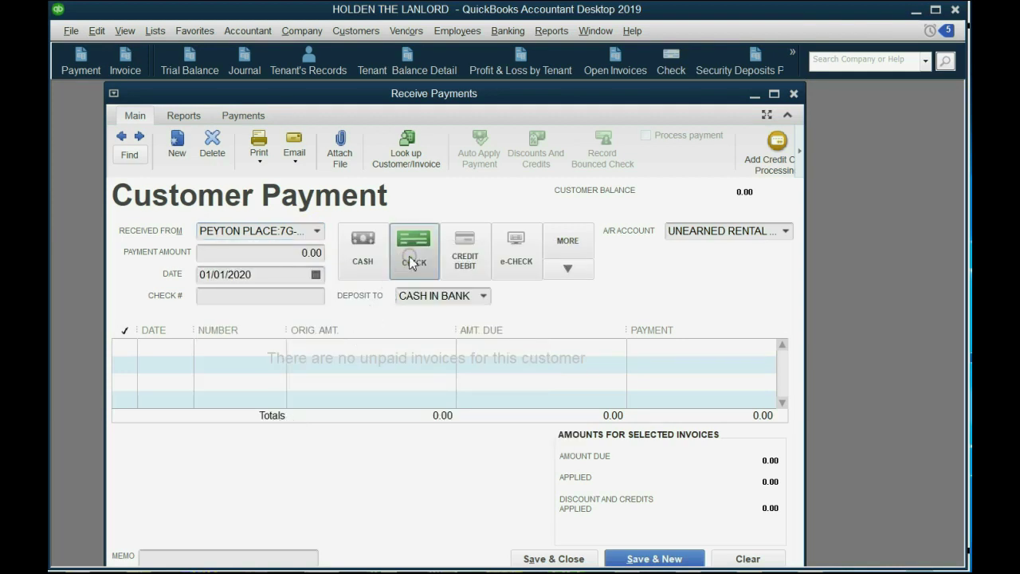
left_click(291, 296)
type("1983")
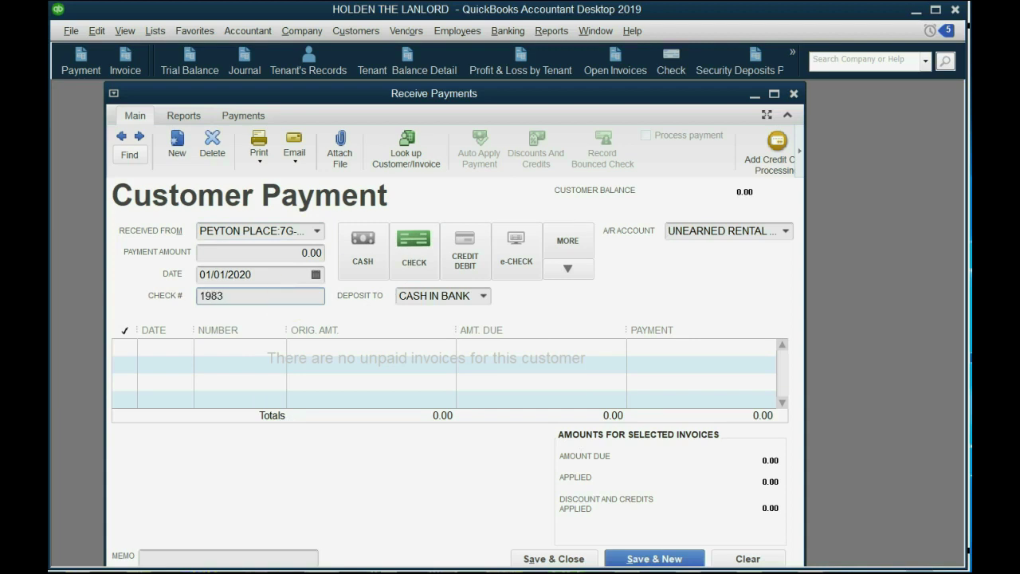
left_click(213, 556)
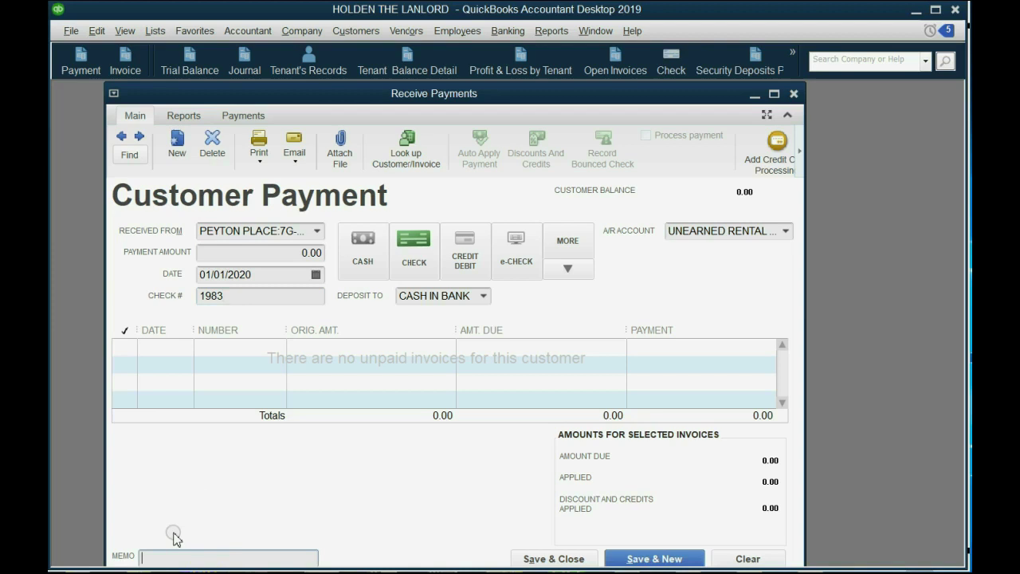
type("for Jan rent")
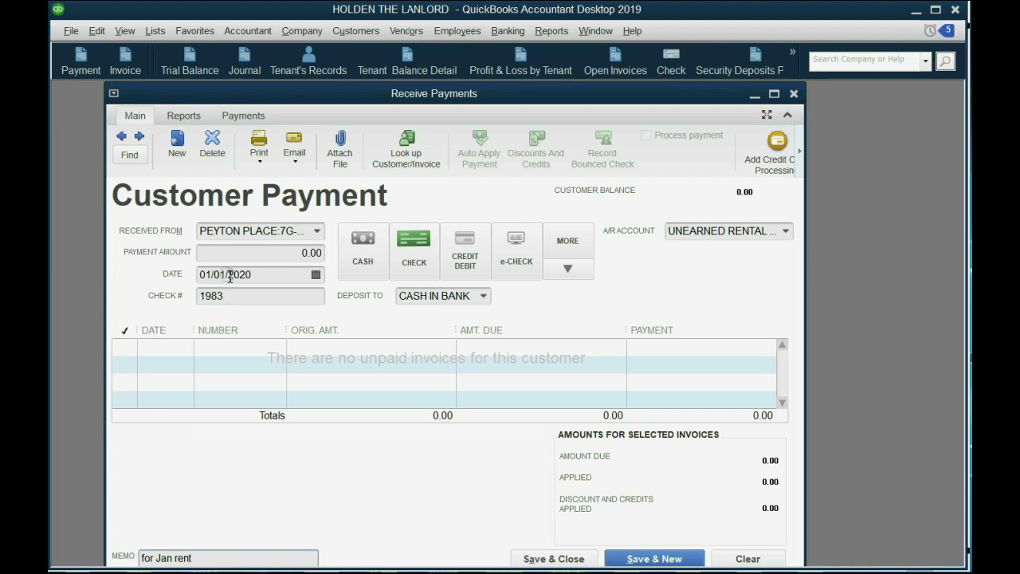
- Enter an 800.00 payment amount, keeping Unearned Rental Income as the A/R account
left_click(277, 255)
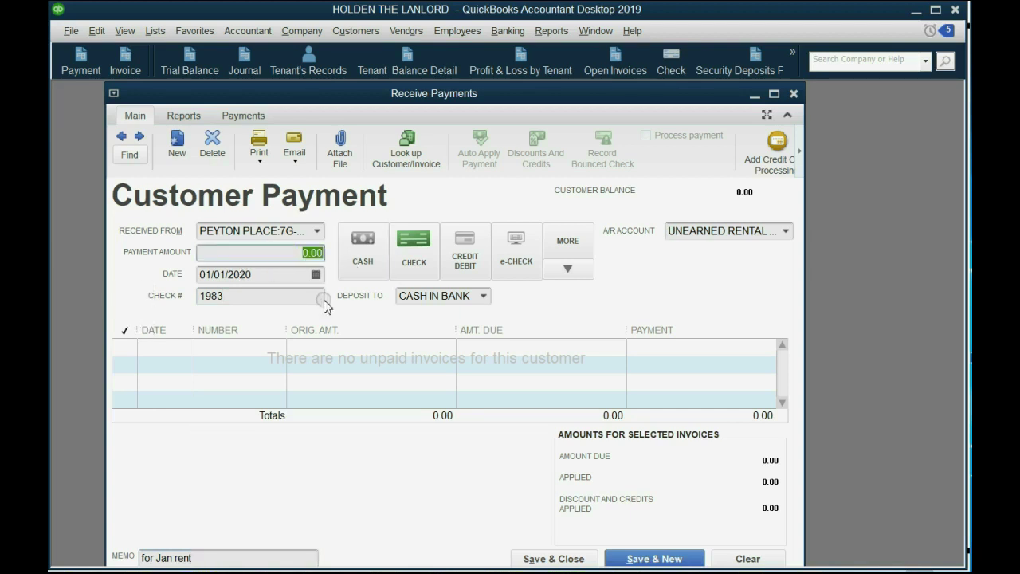
type("800")
key("Tab")
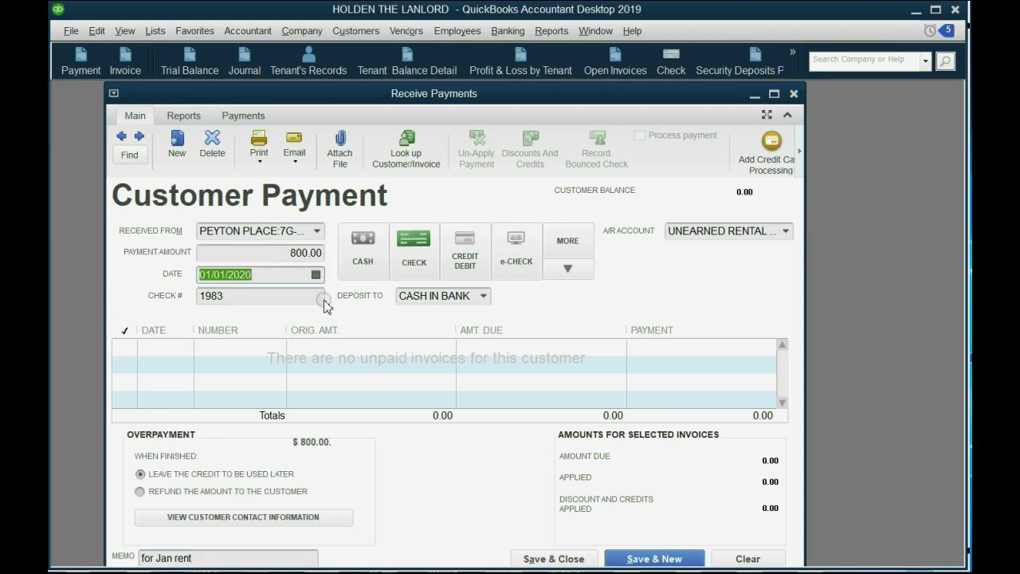
left_click(785, 232)
left_click(786, 232)
left_click(786, 234)
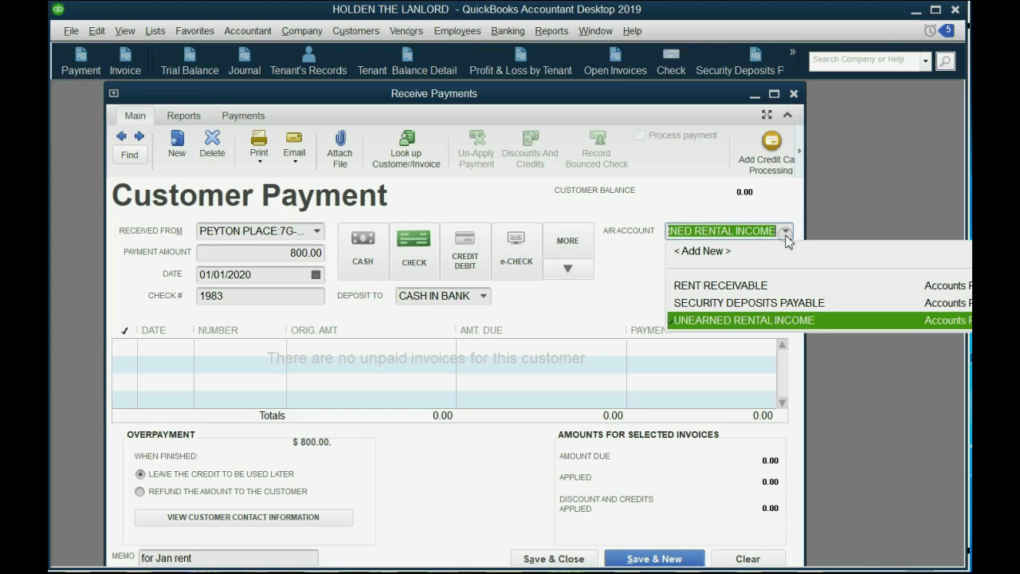
left_click(786, 236)
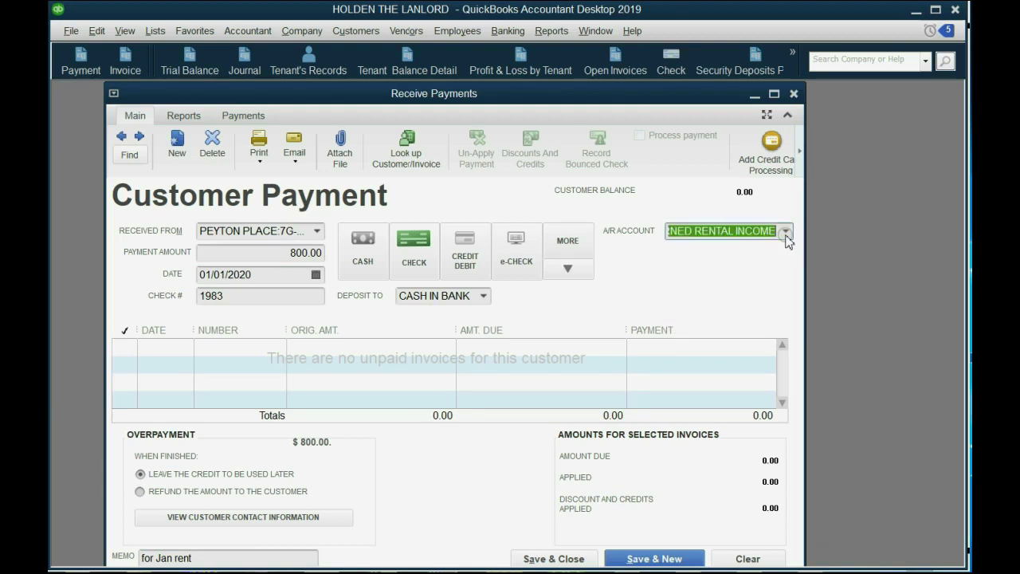
- Save the payment, keeping the overpayment as customer credit, and start a new one
left_click(256, 279)
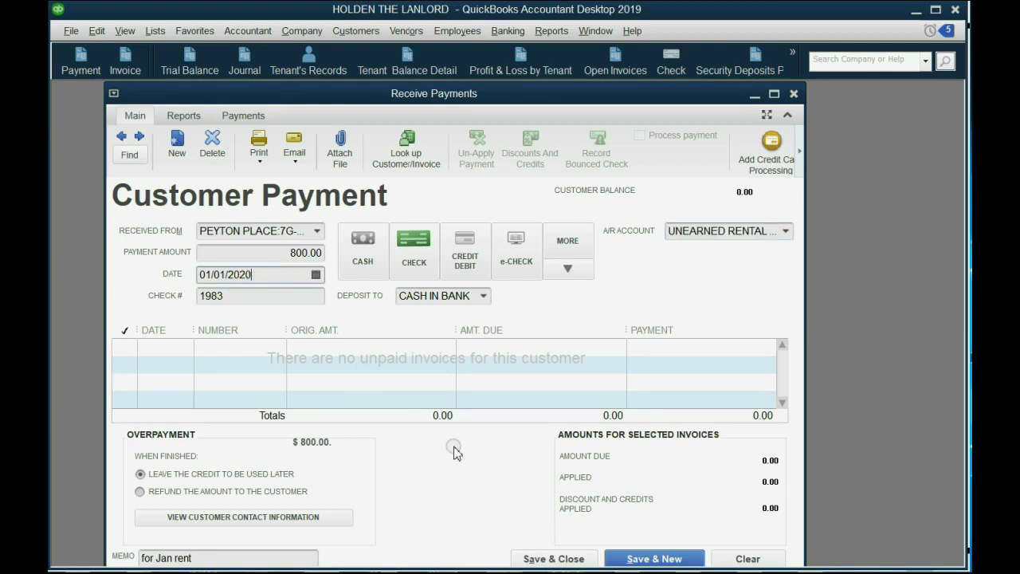
left_click(634, 561)
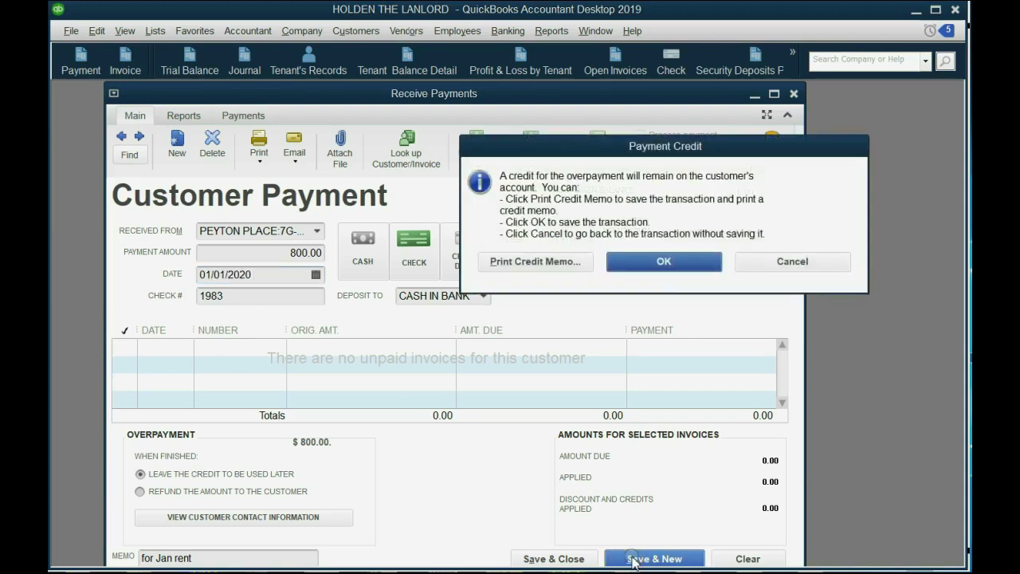
left_click(660, 261)
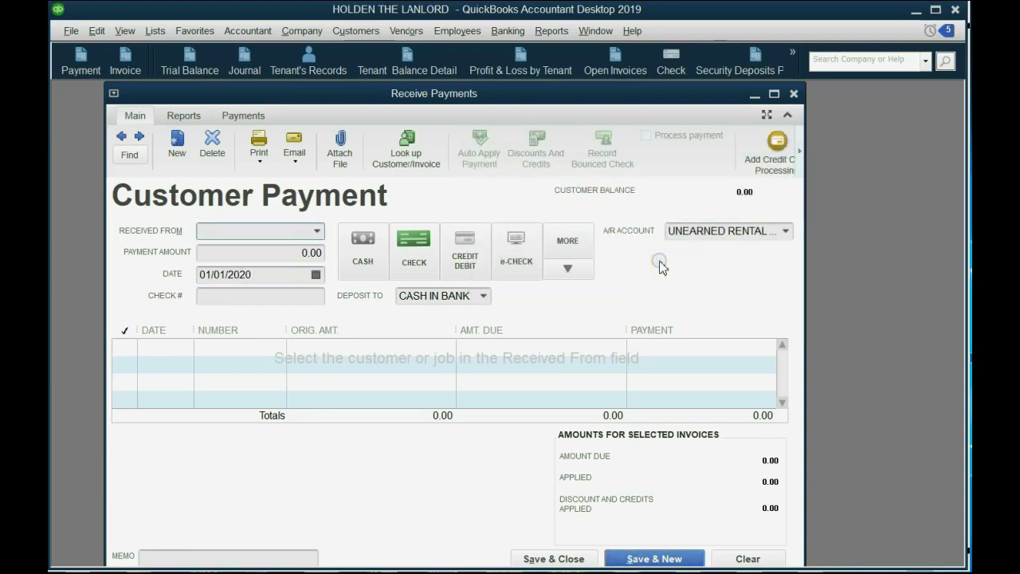
- Choose tenant 7G under Peyton Place as the payer, with check number 1984
left_click(351, 285)
left_click(312, 279)
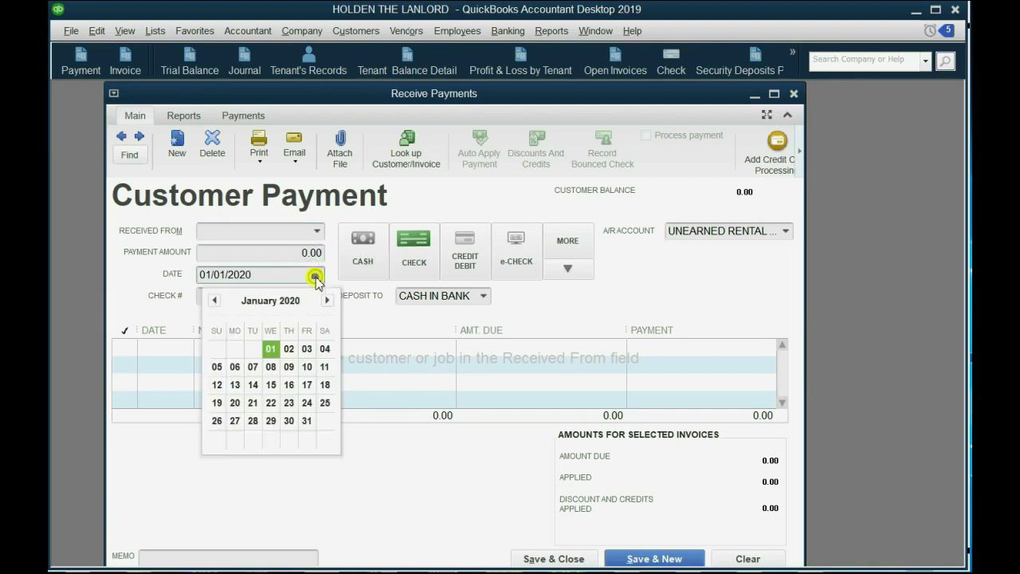
left_click(317, 230)
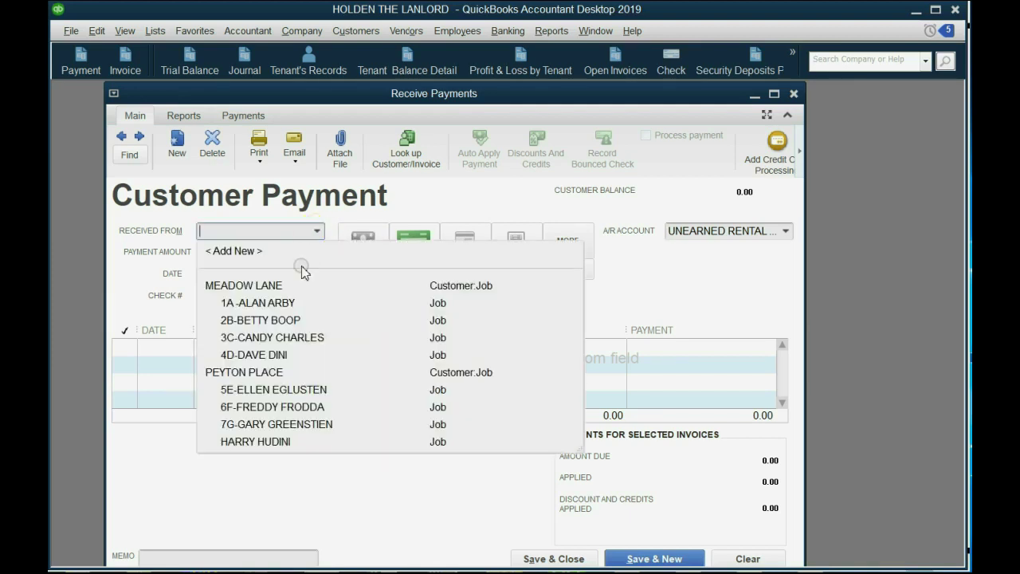
left_click(304, 425)
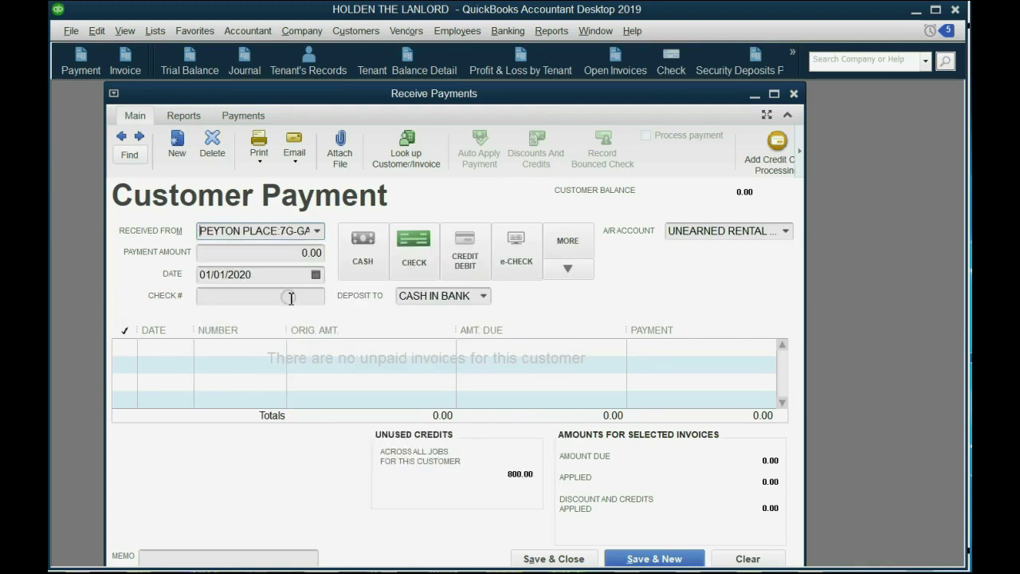
left_click(291, 297)
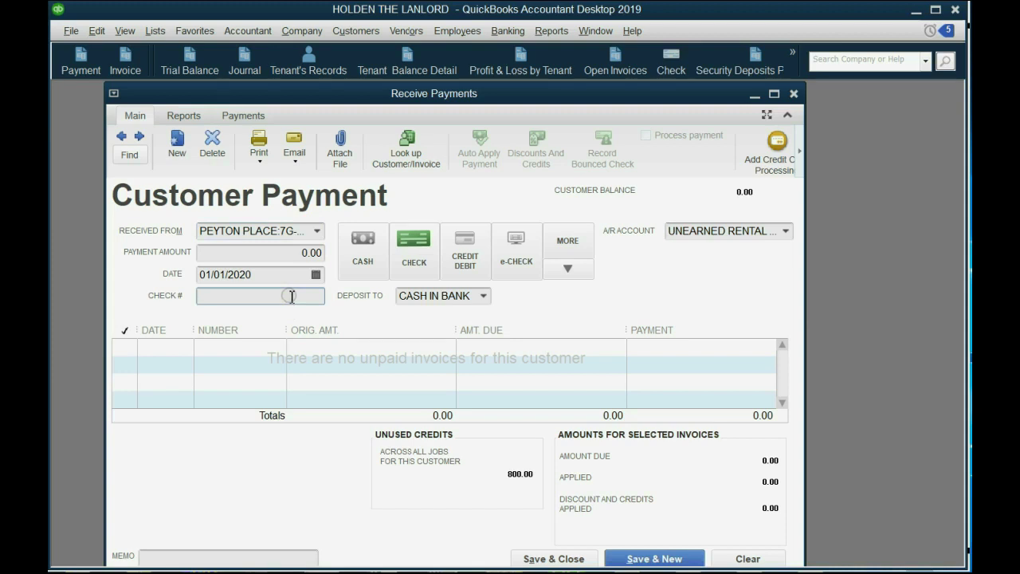
type("1984")
- Enter an 800.00 amount and set the A/R account to Security Deposits Payable
left_click(290, 253)
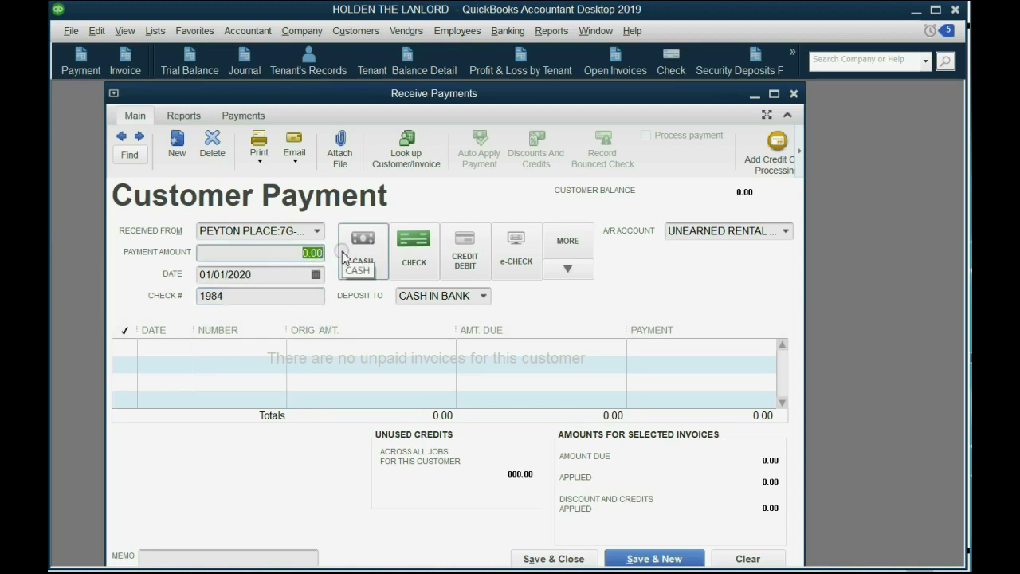
type("800")
key("Tab")
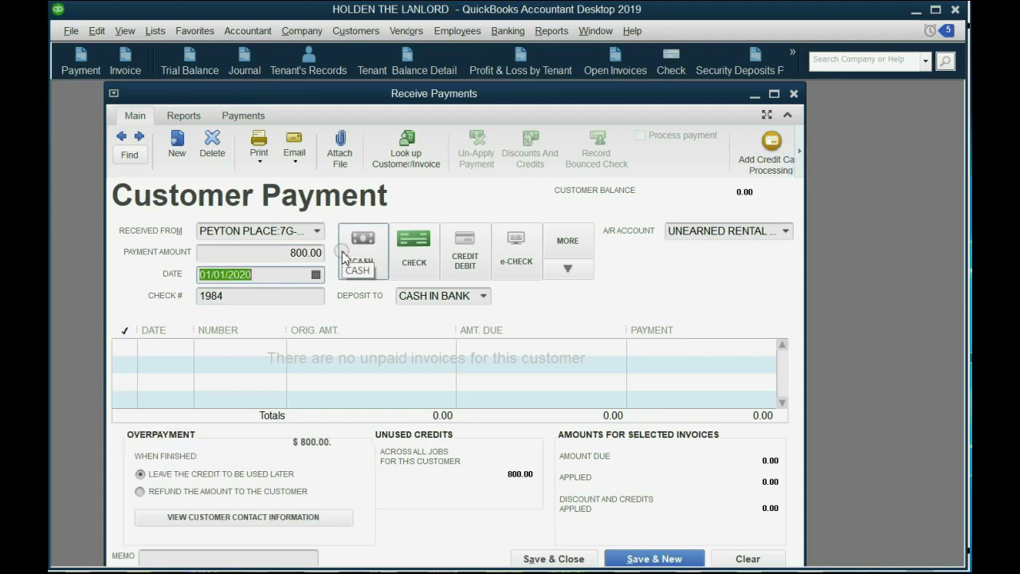
left_click(787, 232)
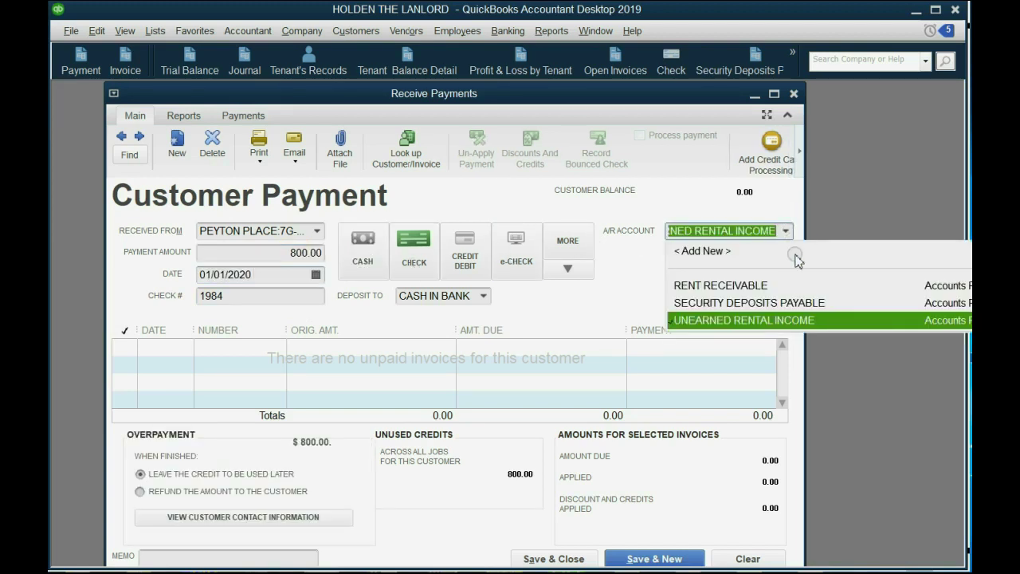
left_click(803, 304)
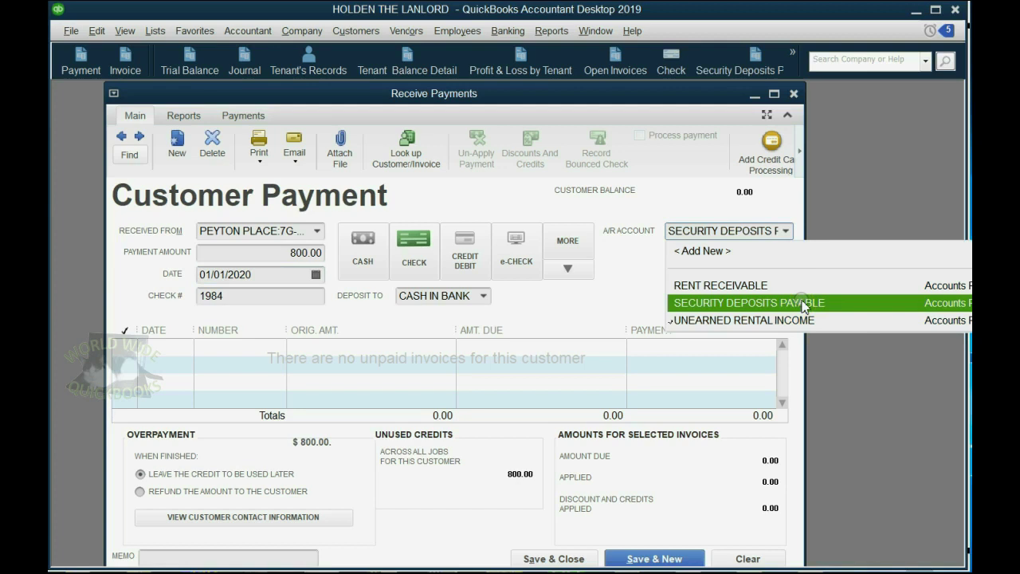
left_click(803, 303)
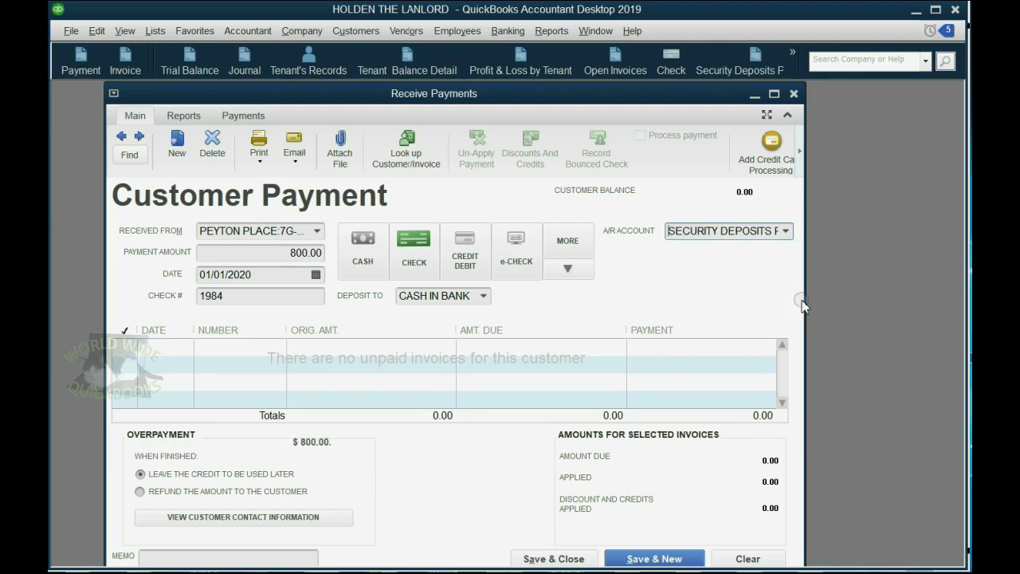
- Add memo 'security deposit', then save and close, keeping the overpayment as customer credit
left_click(230, 556)
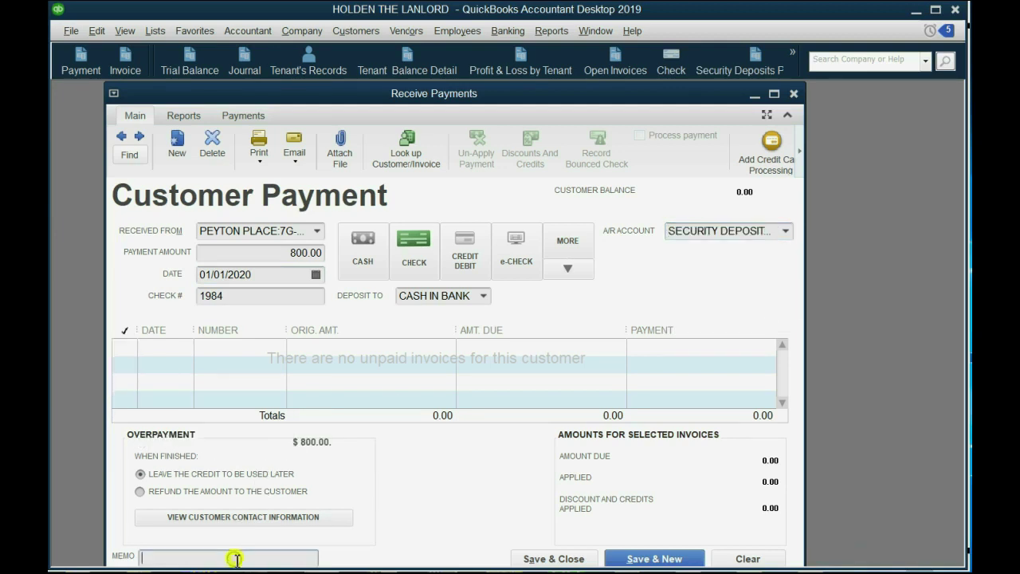
type("security d")
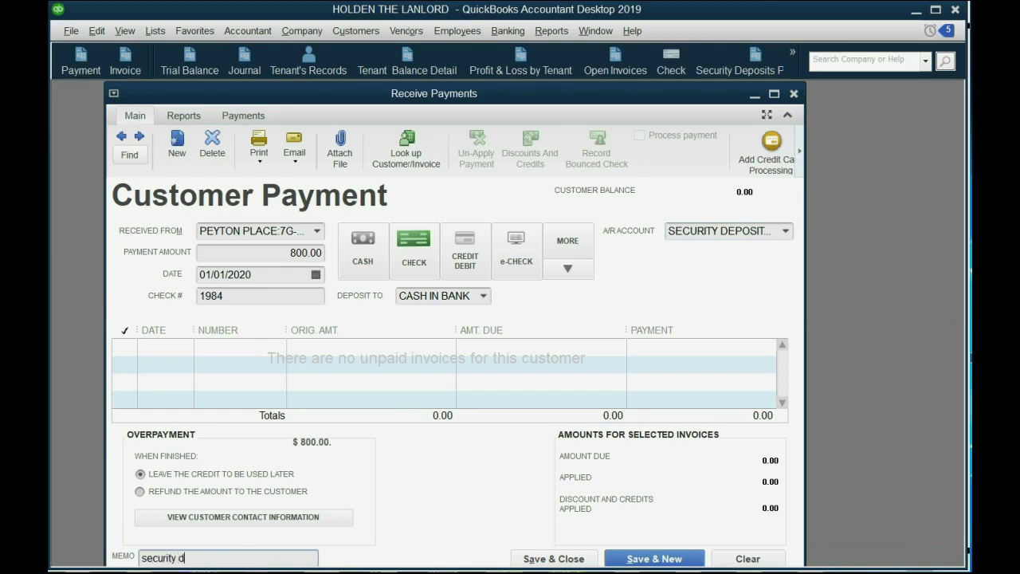
type("eposit")
left_click(550, 560)
left_click(644, 258)
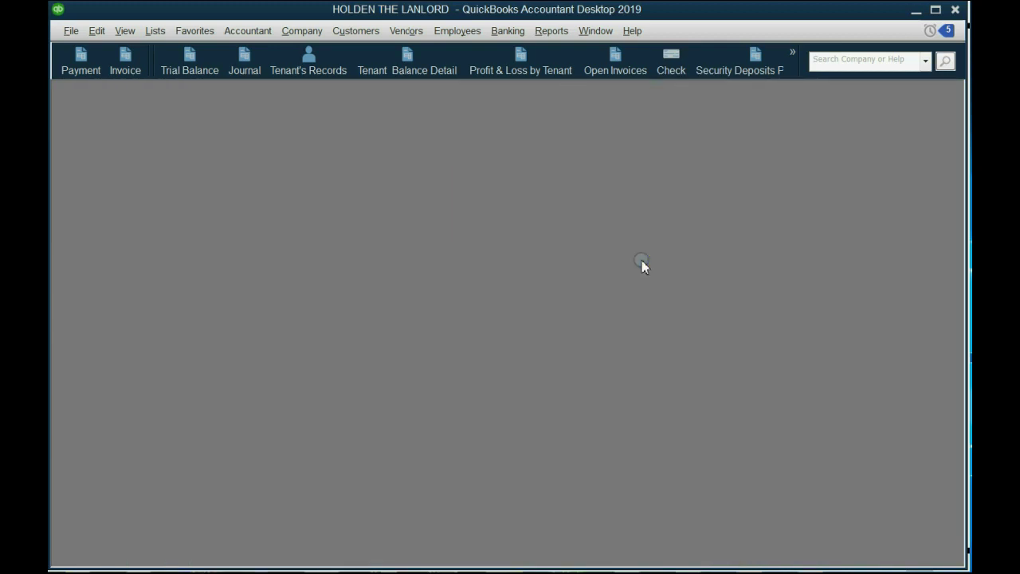
- Open the Trial Balance and drill into the 800.00 Security Deposits Payable balance
left_click(184, 65)
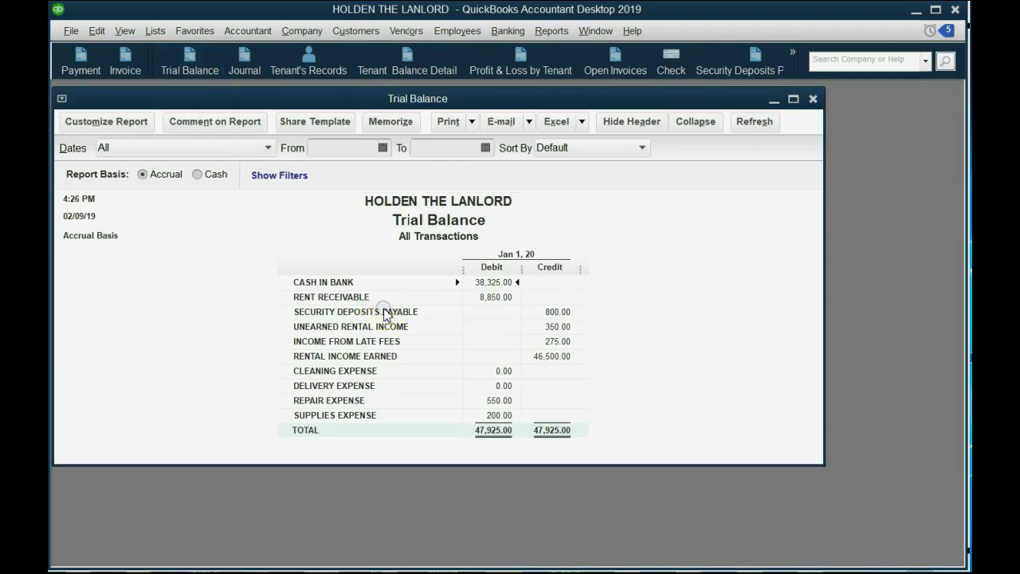
left_click(548, 311)
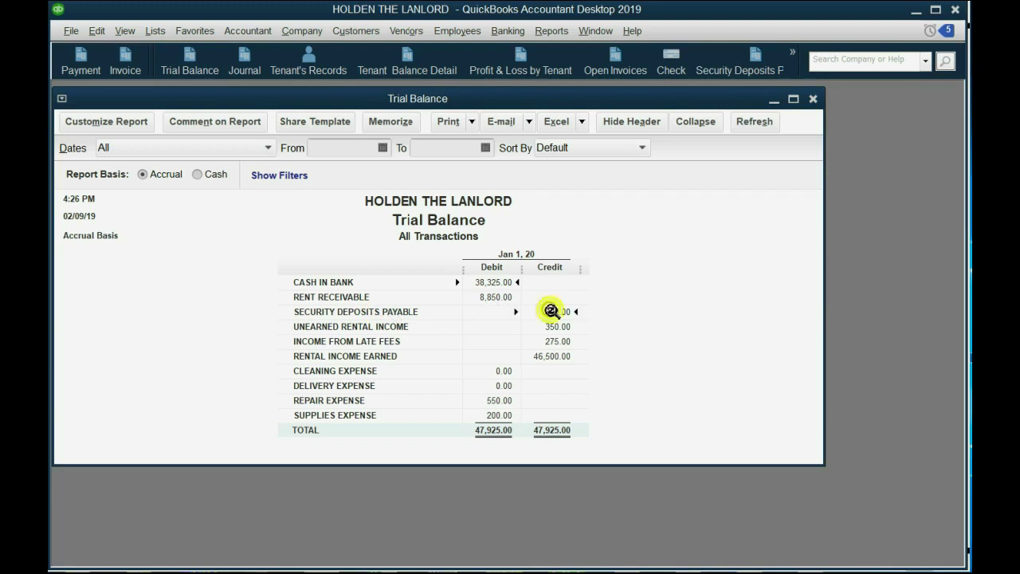
left_click(743, 73)
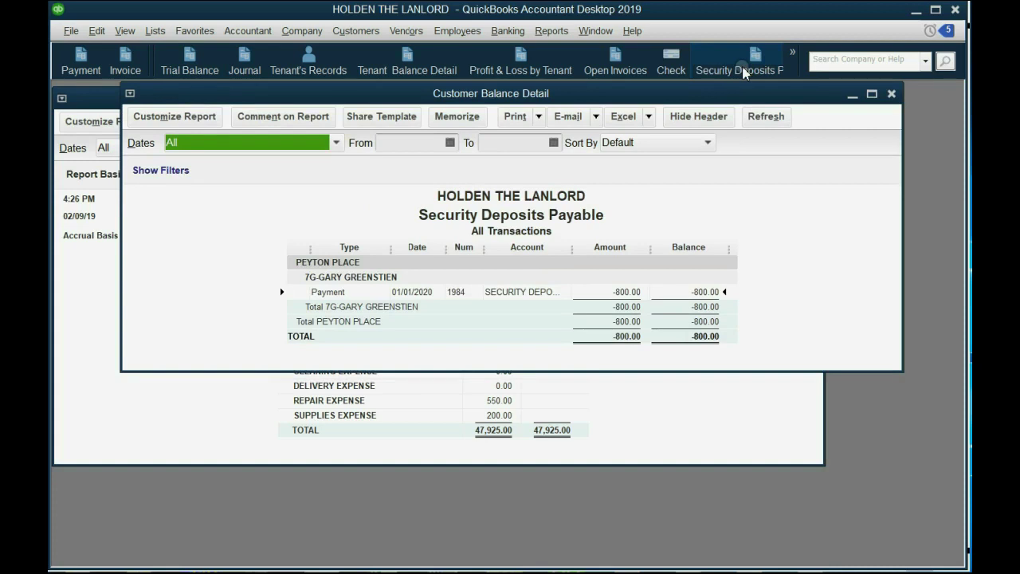
left_click(539, 294)
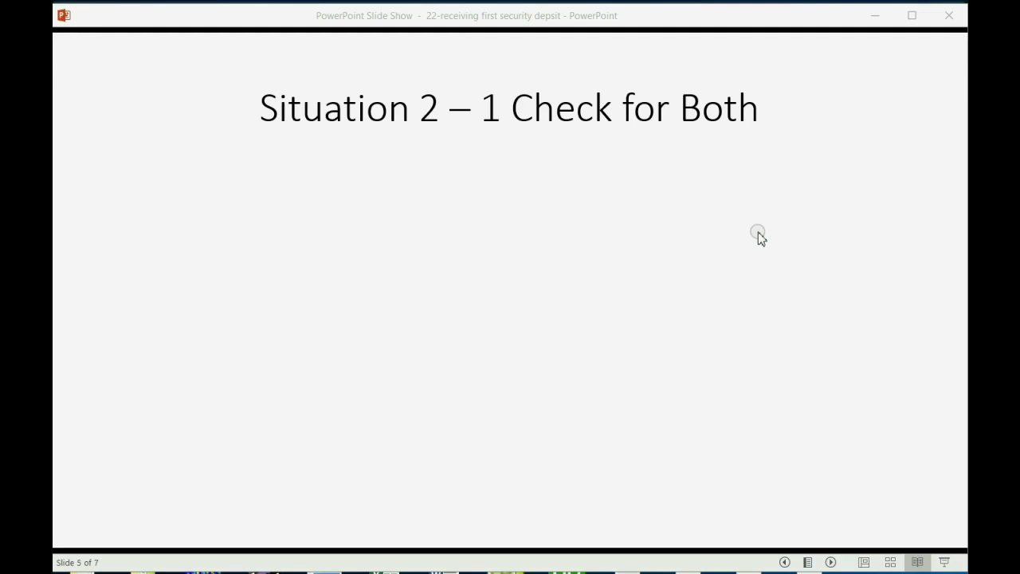
- Reveal slide 5's enter-it-twice and split-deposit-and-rent notes, then advance to the Example 2 slide
left_click(758, 235)
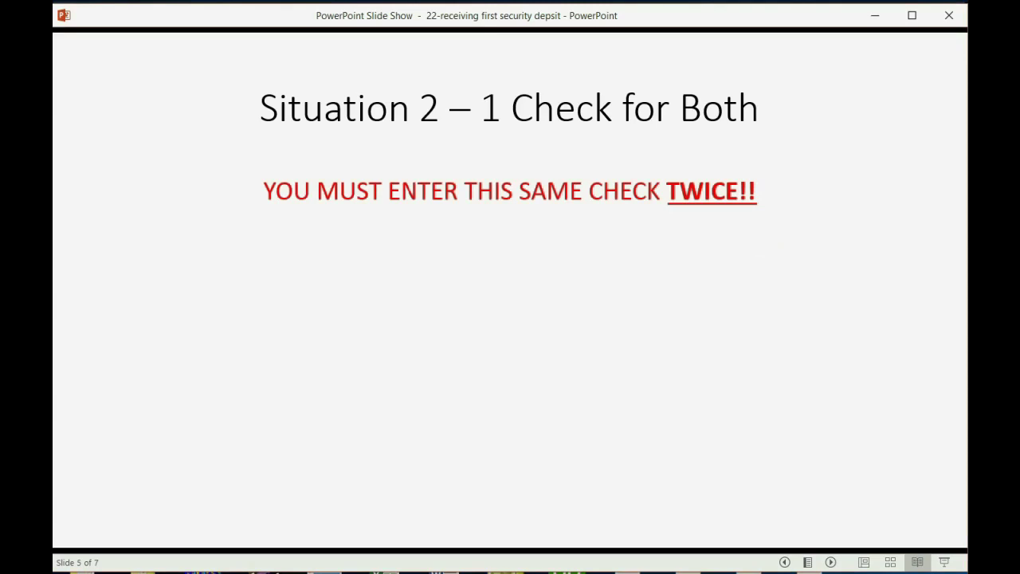
key("Right")
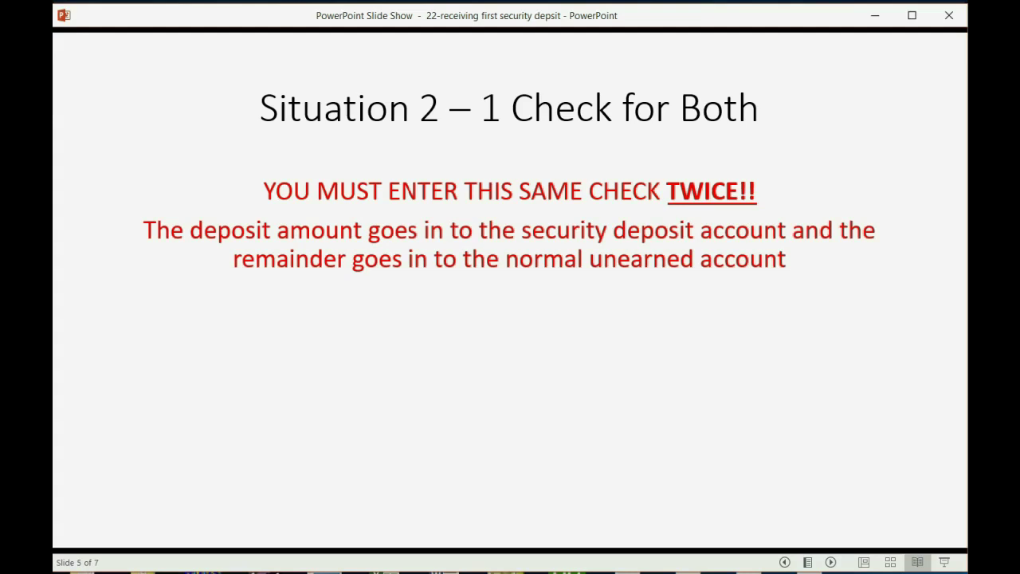
key("Right")
key("Right")
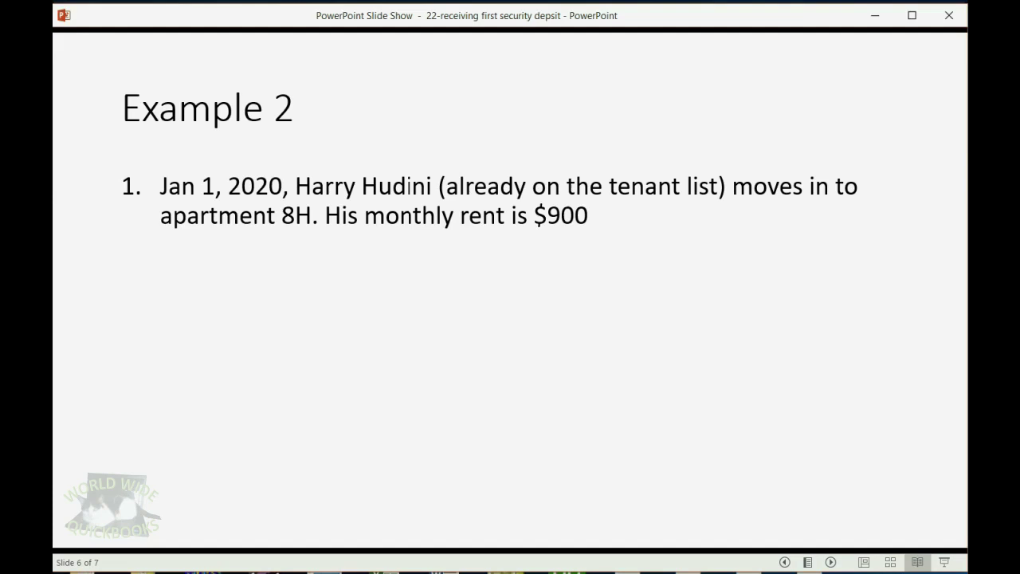
- Reveal the $1,800 check 6611 point and the enter-twice, split-between-accounts notes
key("Right")
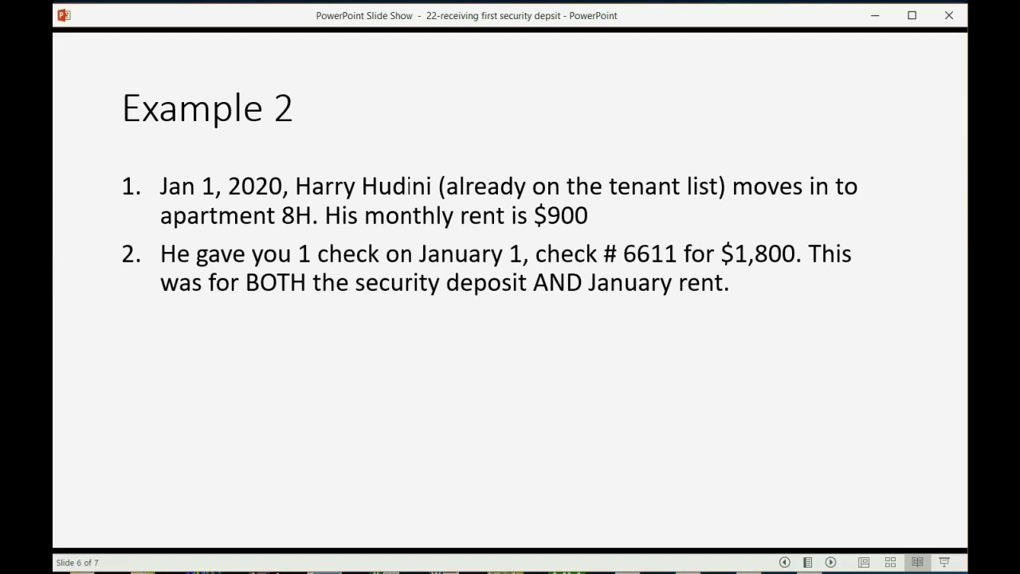
key("Right")
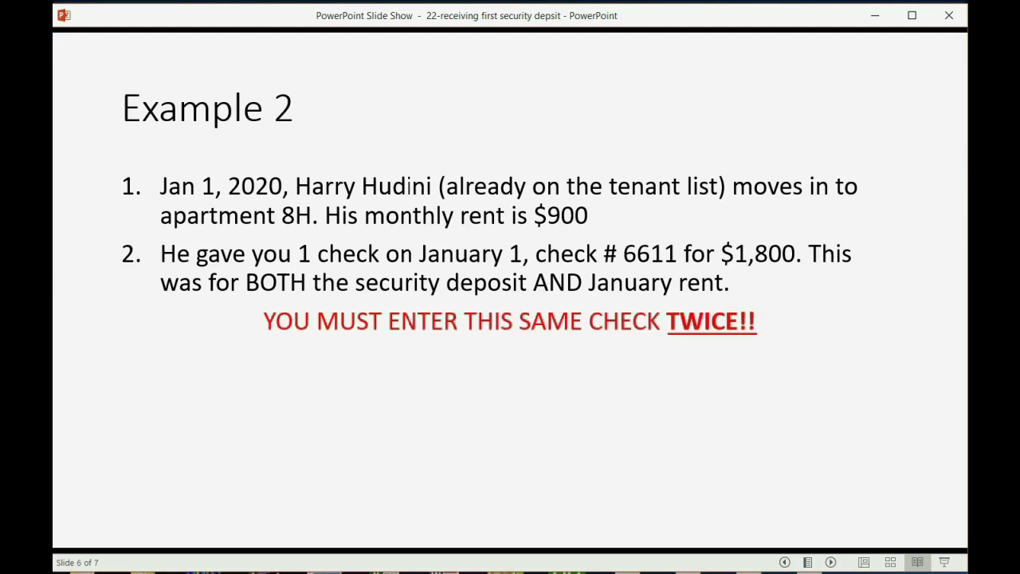
key("Right")
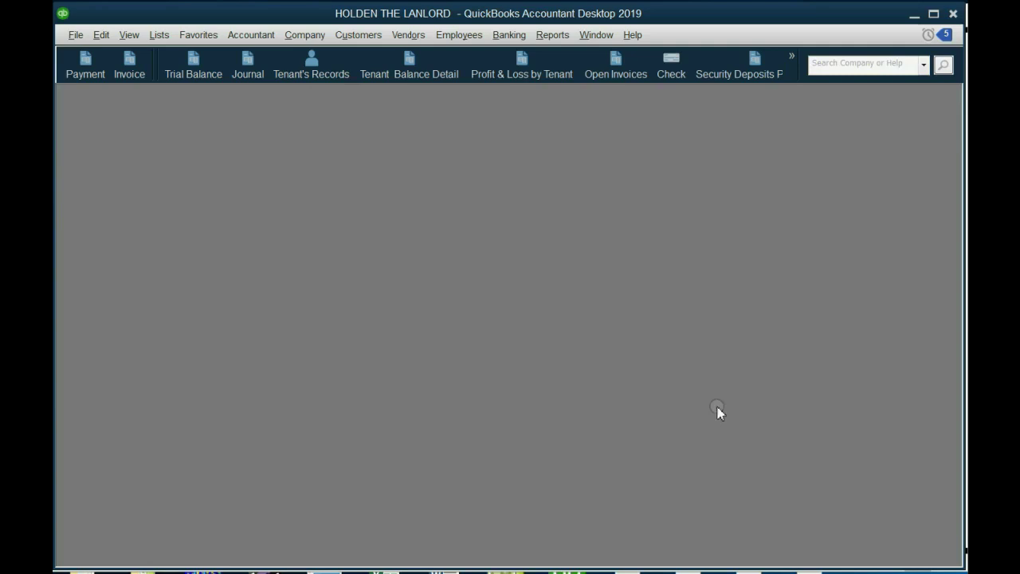
- Enter a new 1,800.00 payment dated 01/01/2020 from the last Peyton Place tenant
left_click(90, 70)
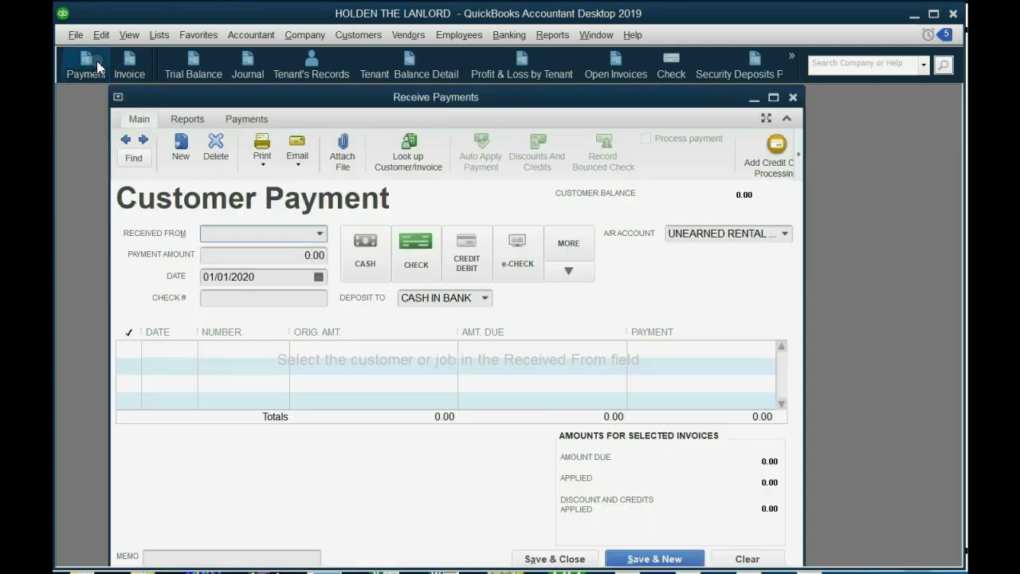
left_click(318, 277)
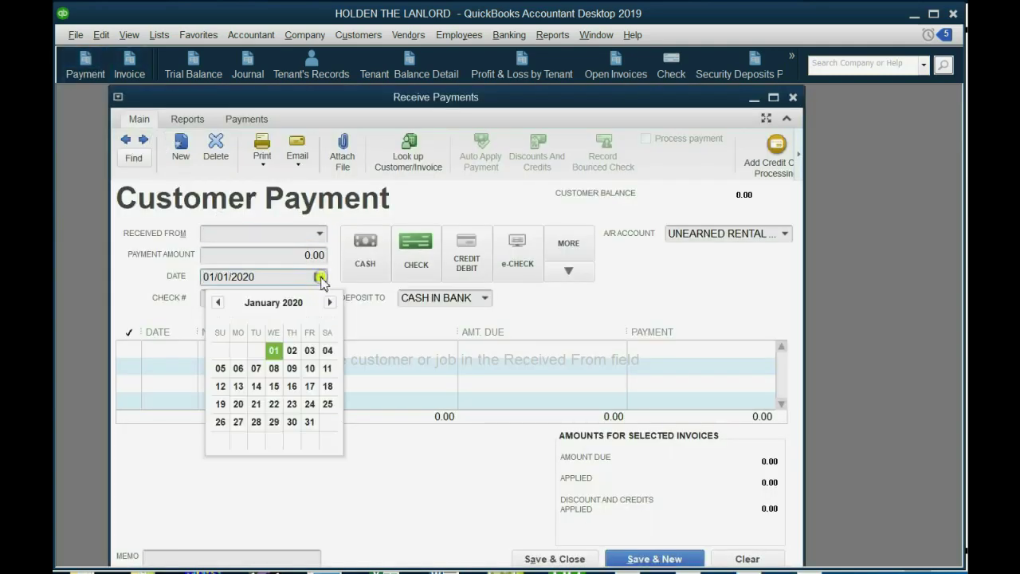
left_click(286, 275)
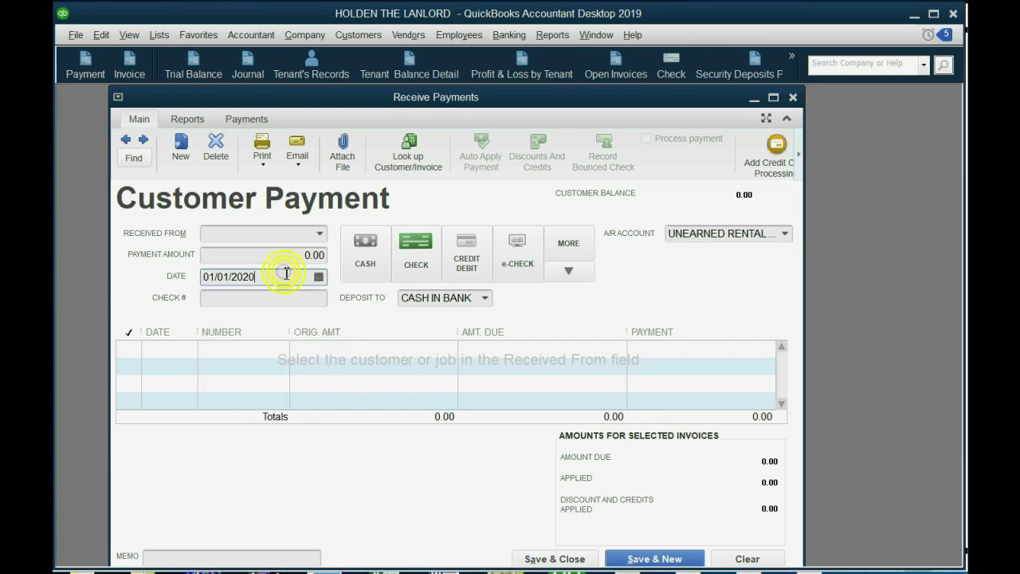
left_click(288, 256)
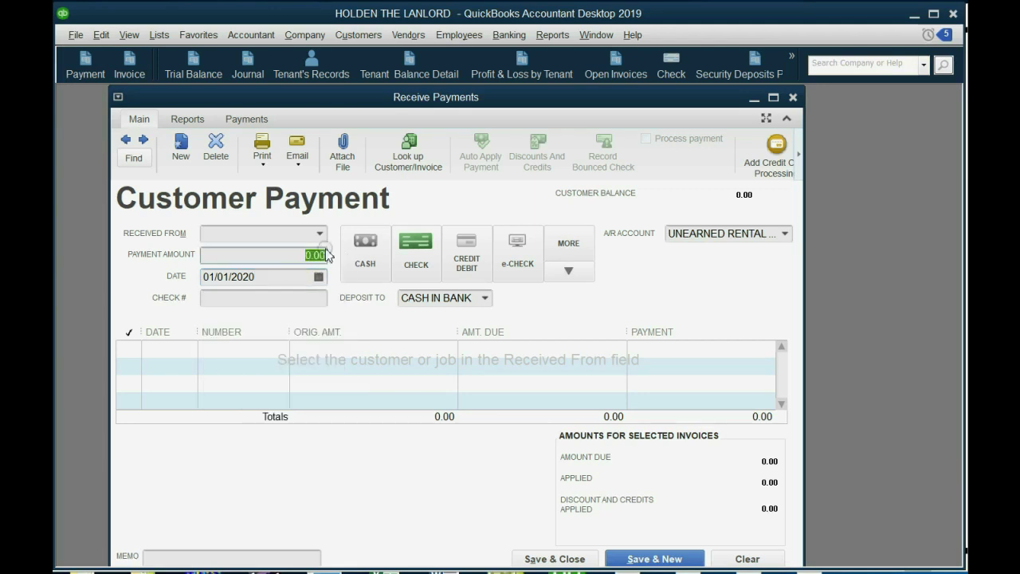
type("1800")
key("Tab")
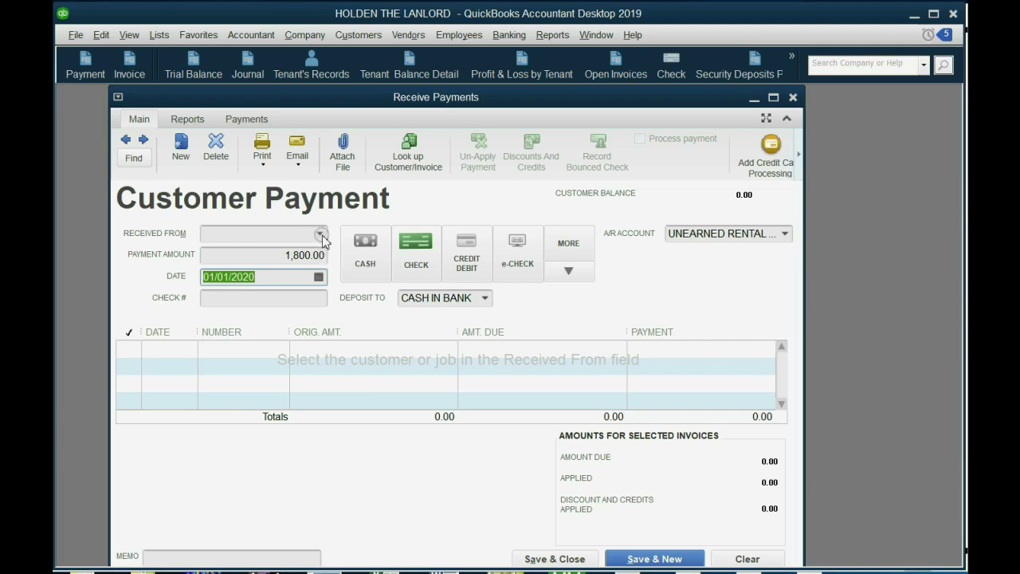
left_click(320, 233)
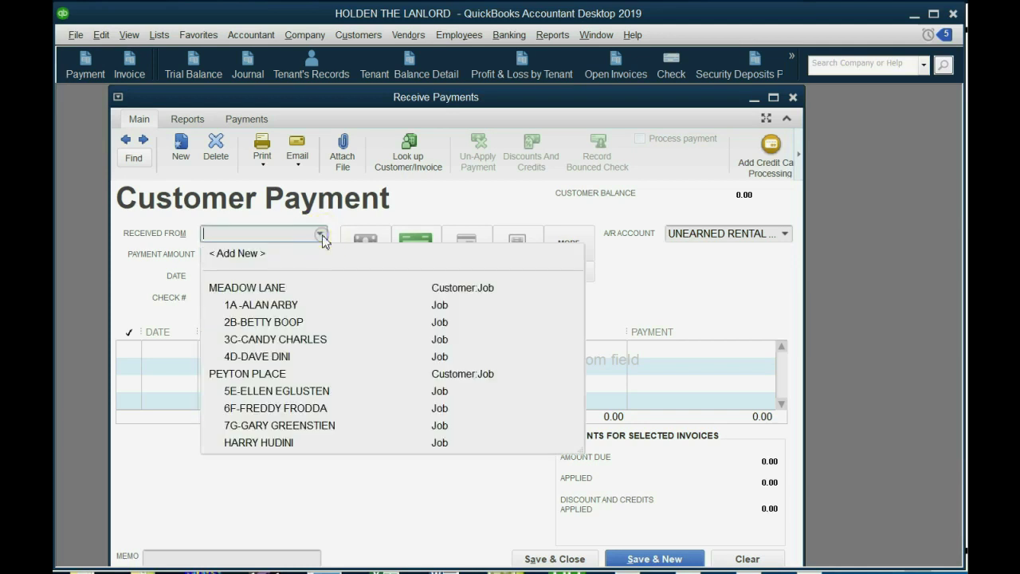
left_click(299, 443)
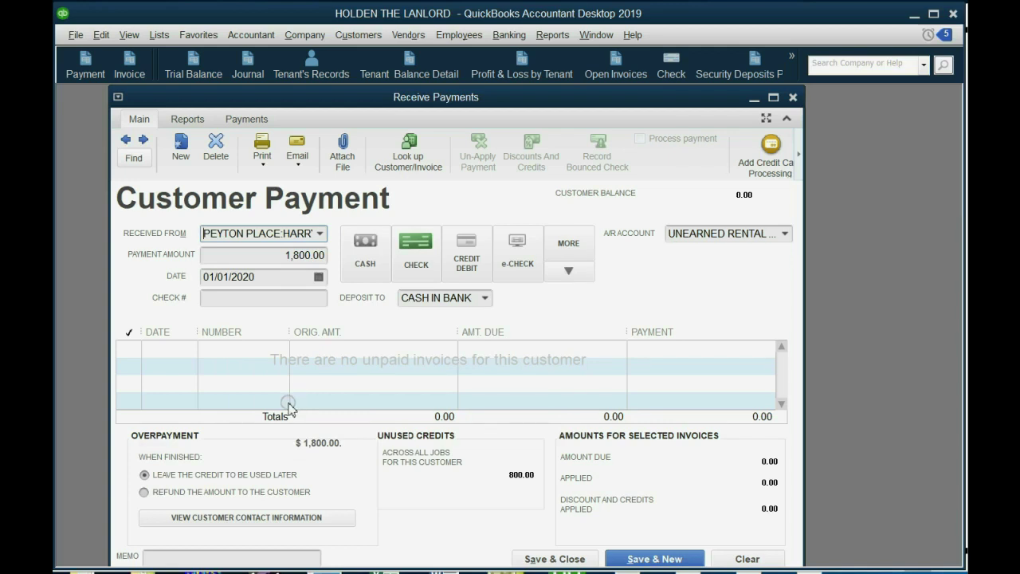
- Keep Unearned Rental Income as the A/R account and enter check number 6611
left_click(785, 233)
left_click(786, 235)
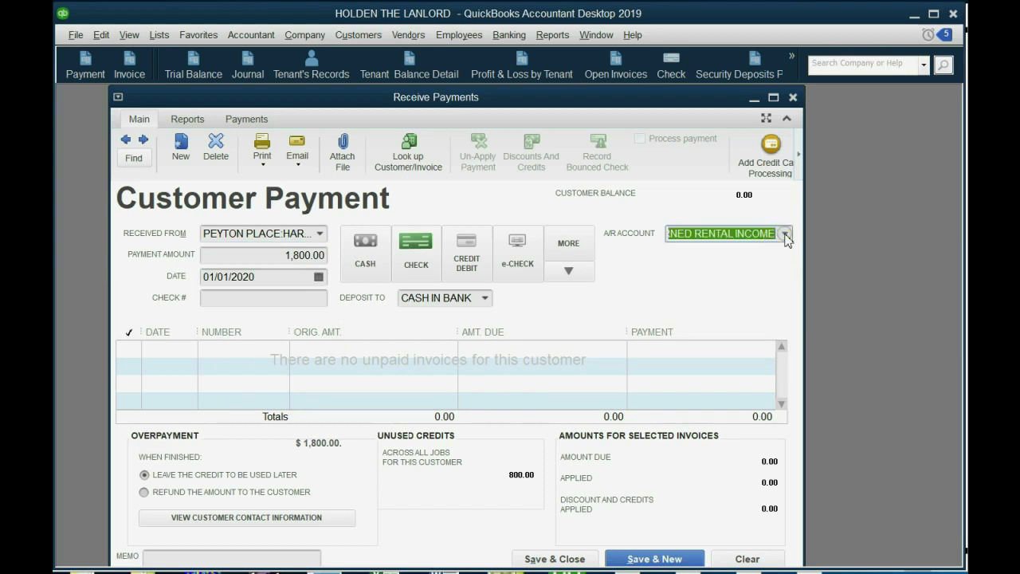
left_click(785, 234)
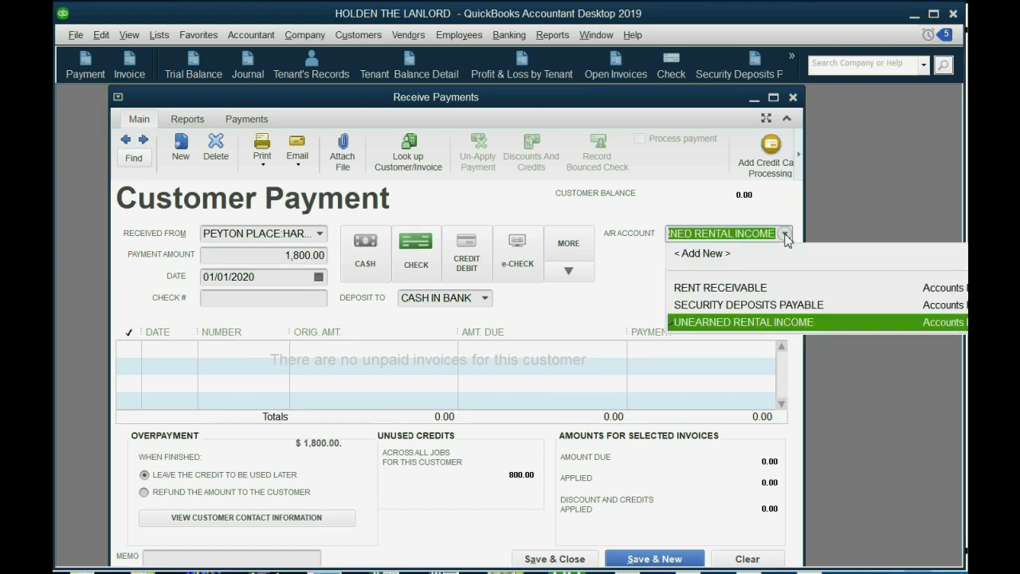
left_click(786, 236)
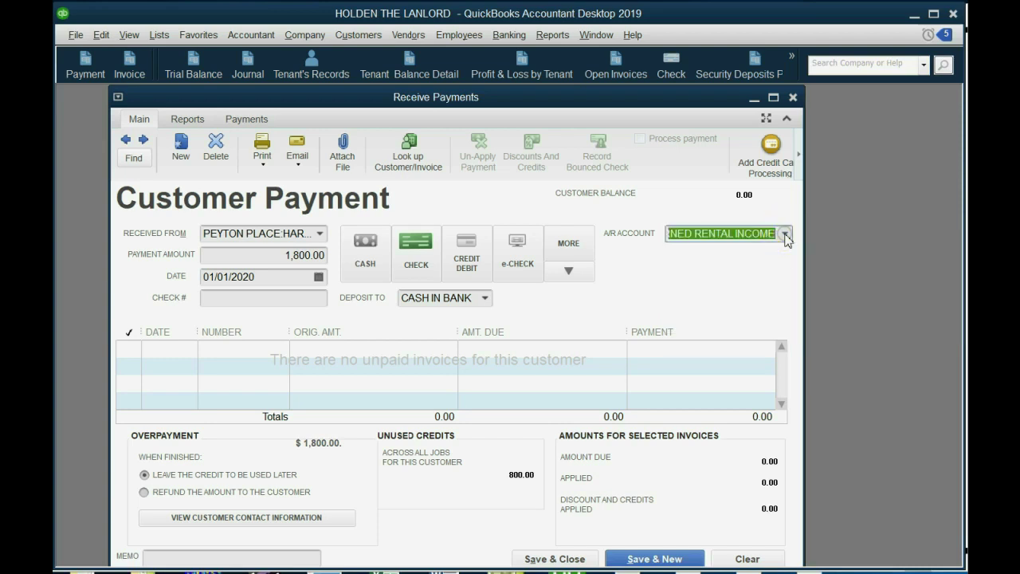
left_click(310, 301)
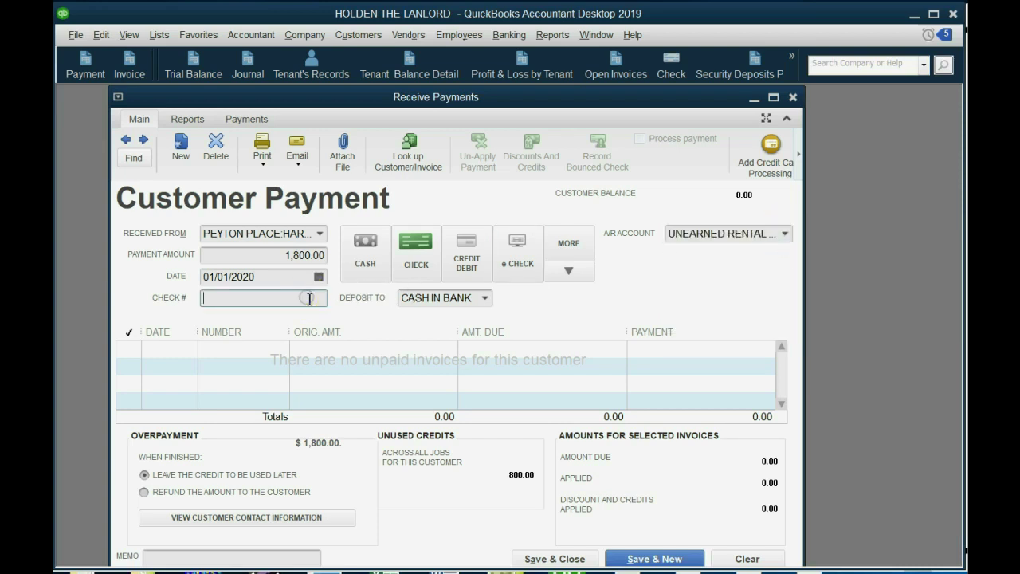
type("6611")
- Add memo 'half check for rent', keep Cash in Bank, and bring up the Example 2 slide
left_click(200, 556)
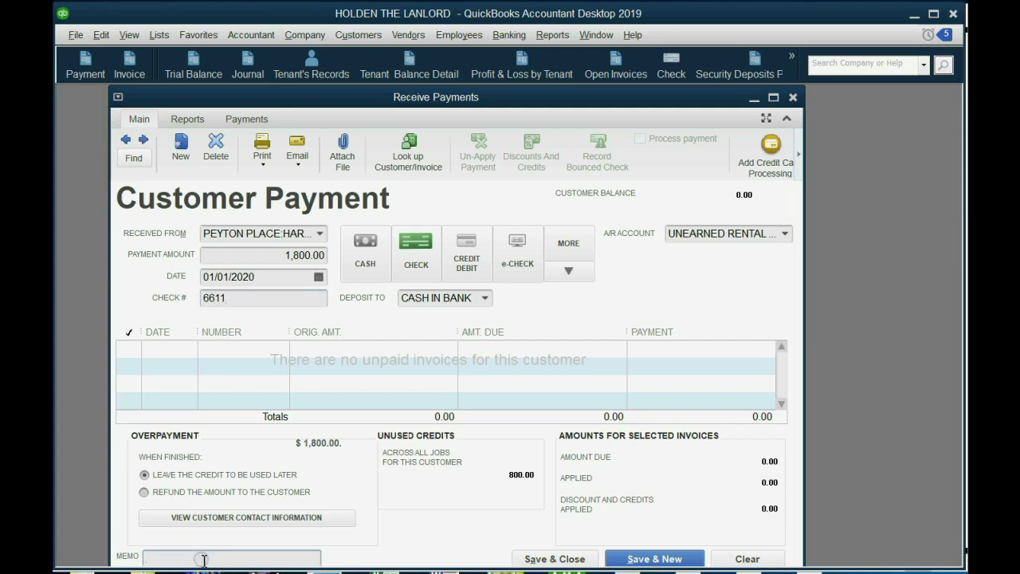
type("half check for rent")
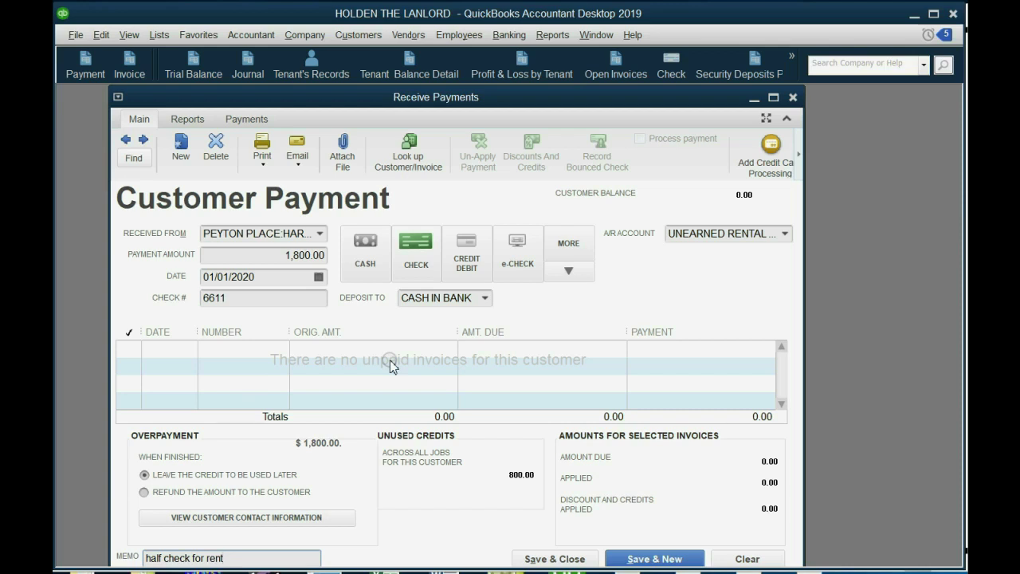
left_click(484, 298)
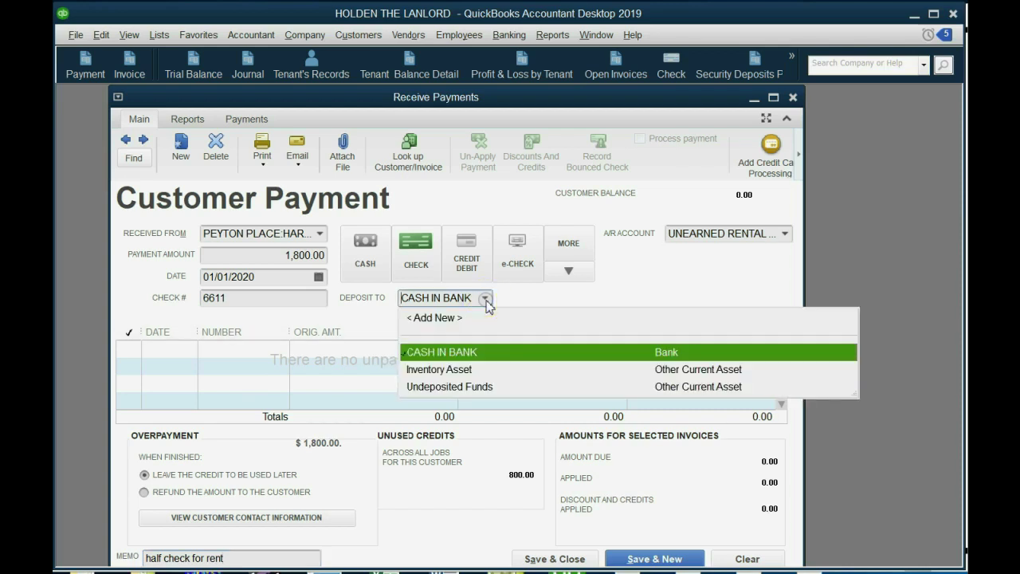
left_click(484, 299)
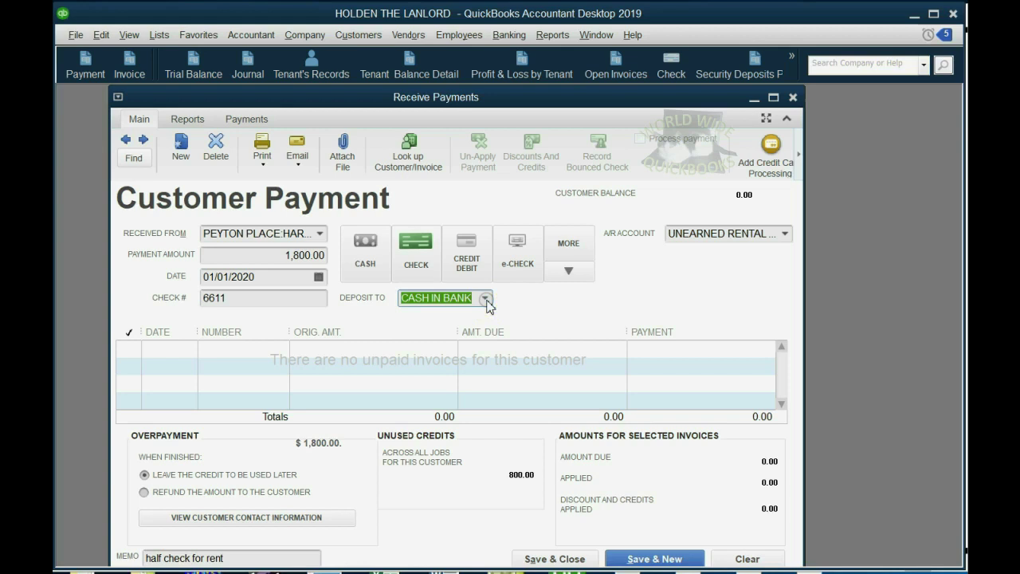
left_click(277, 257)
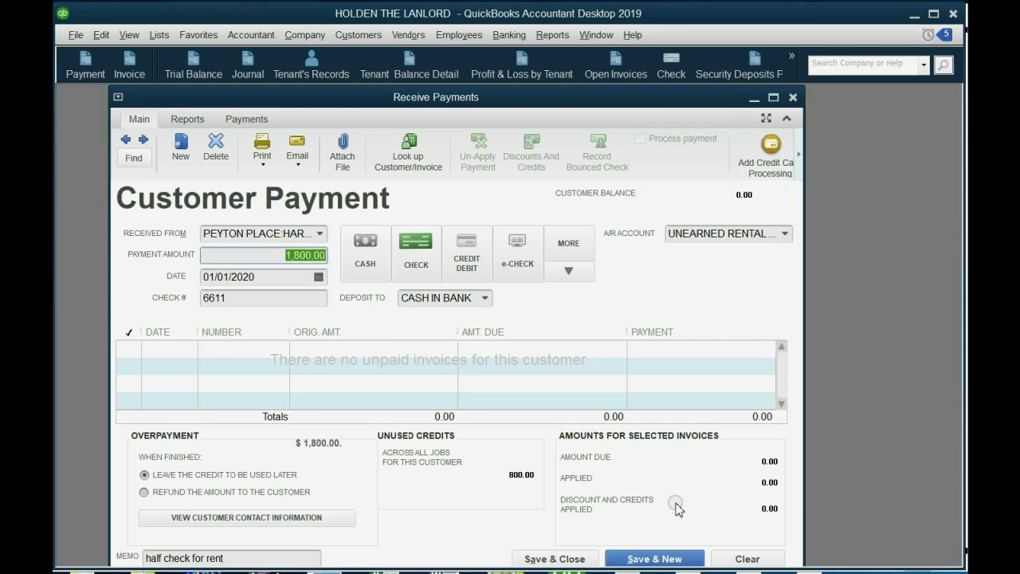
key("alt+Tab")
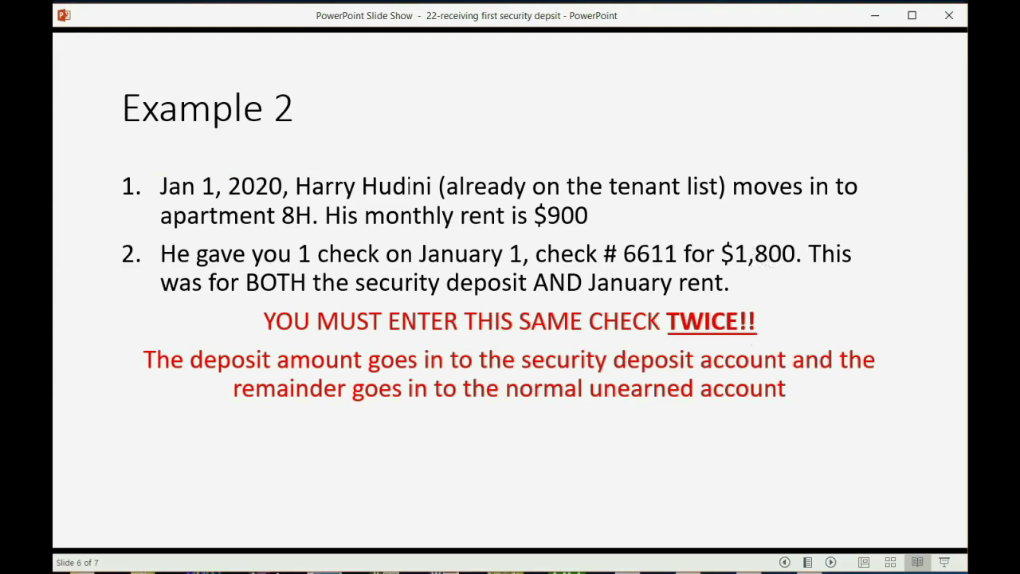
- Back in QuickBooks, change the payment amount from 1,800.00 to 900.00
key("alt+Tab")
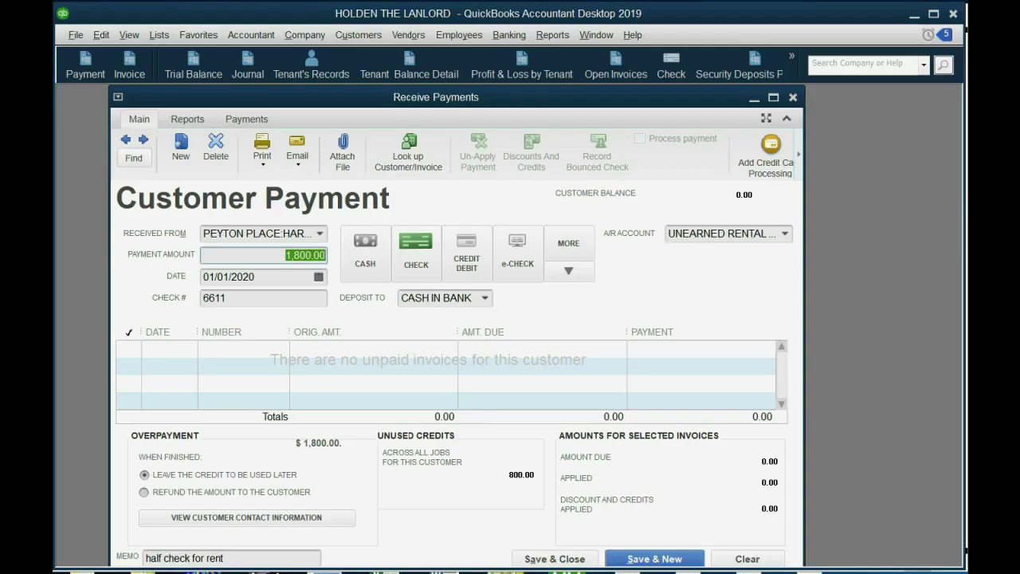
left_click(279, 256)
double_click(279, 256)
type("900")
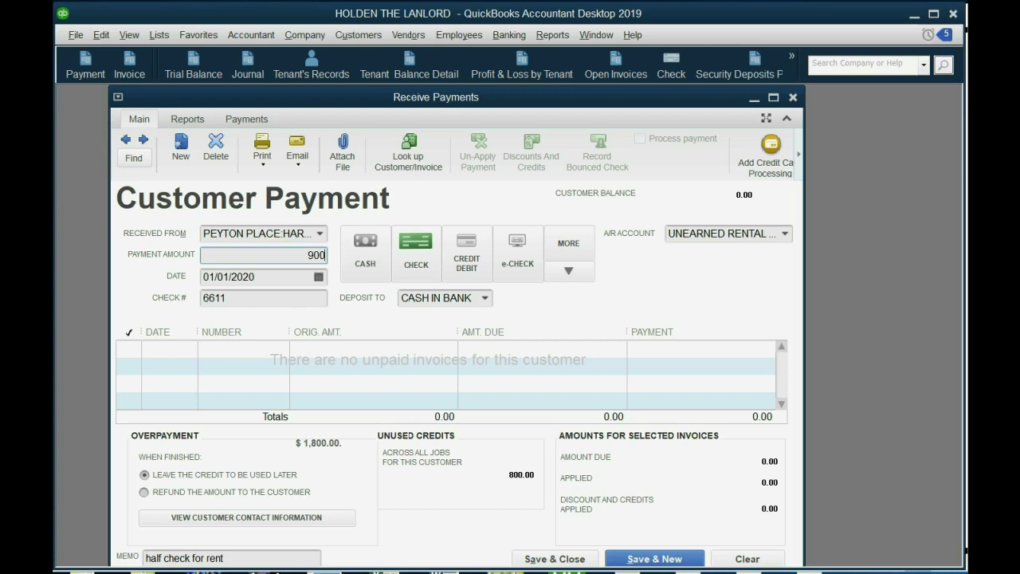
key("Tab")
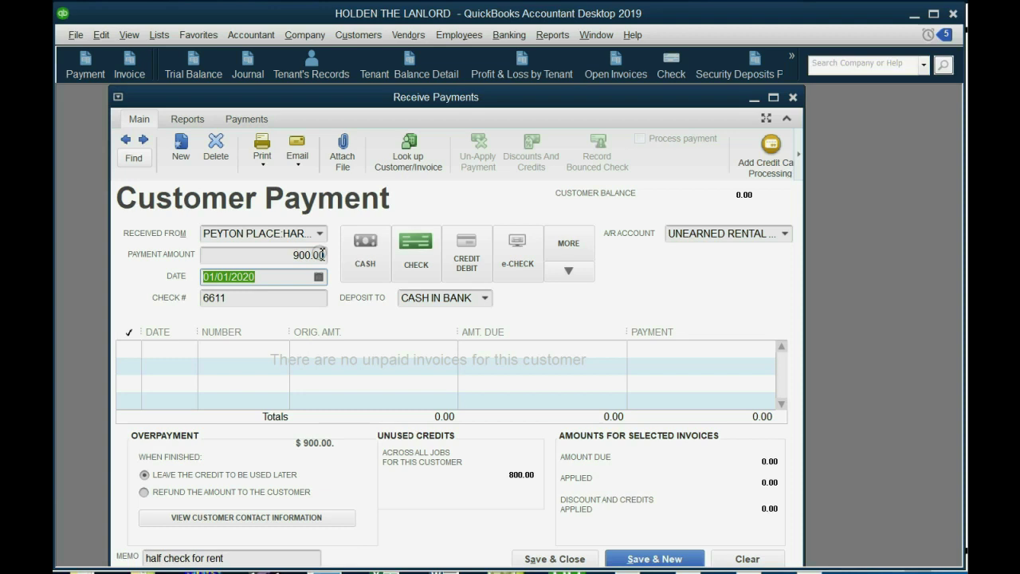
- Keep Unearned Rental Income as the A/R account and save the 900.00 rent payment with Save & New
left_click(785, 234)
left_click(786, 236)
left_click_drag(238, 558, 146, 560)
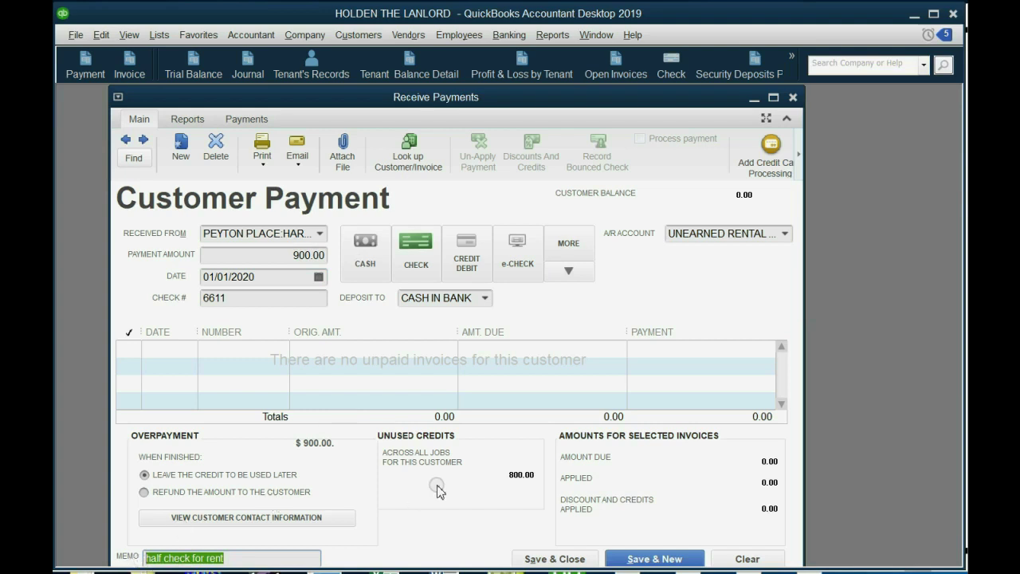
left_click(633, 560)
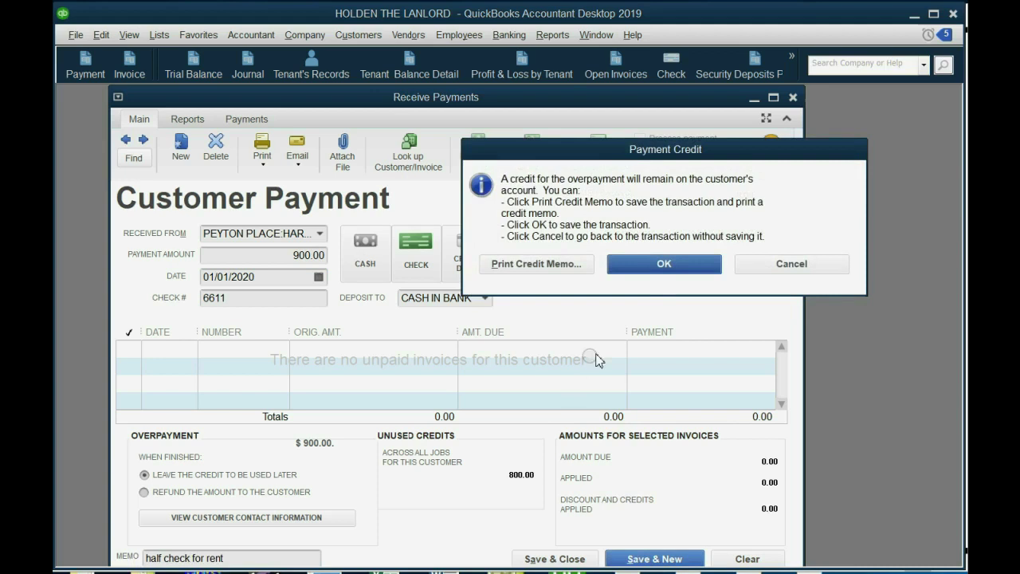
- Accept the overpayment credit, then pick the last Peyton Place tenant and Security Deposits Payable account
left_click(653, 264)
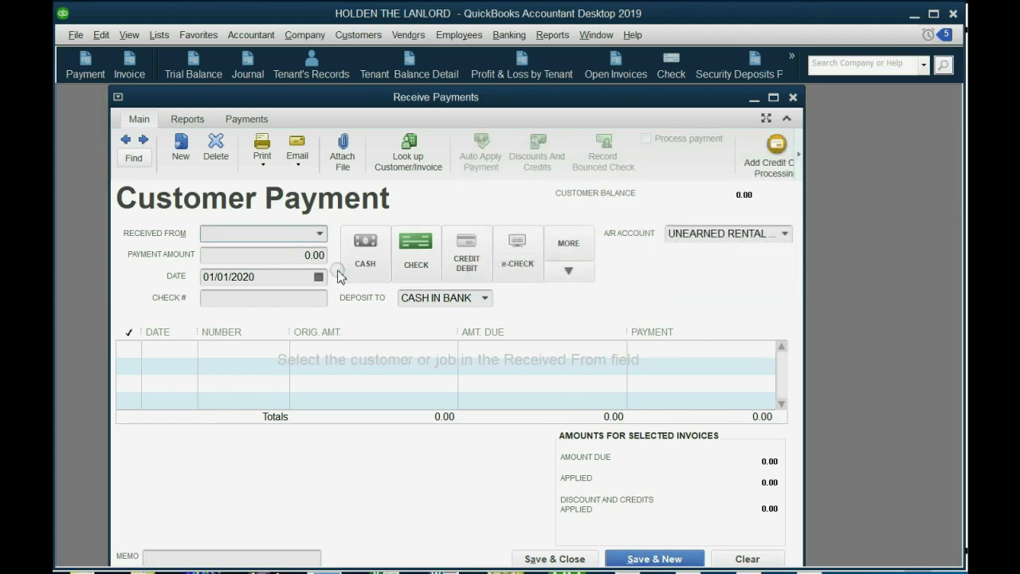
left_click(320, 233)
left_click(318, 444)
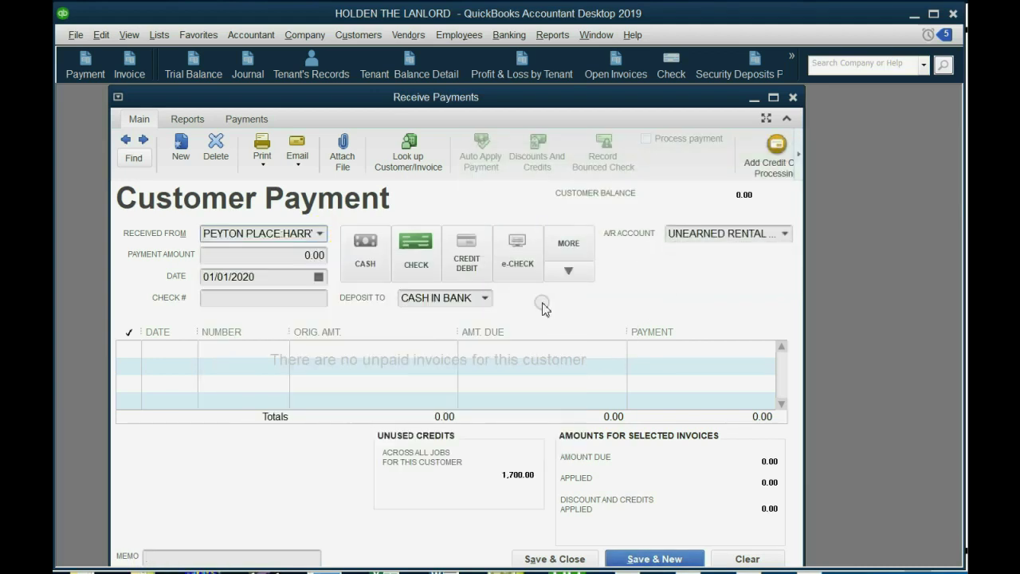
left_click(785, 234)
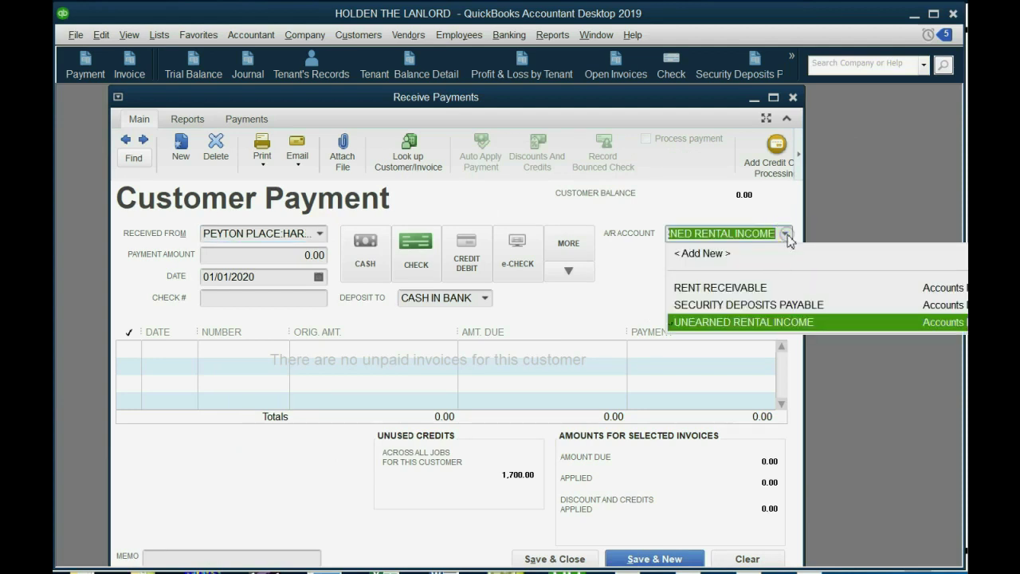
left_click(763, 307)
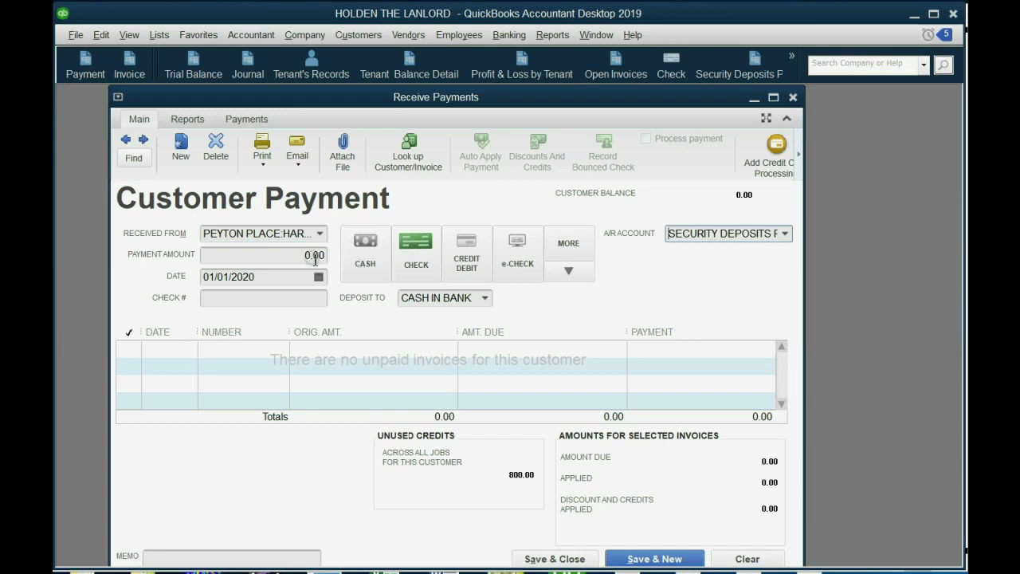
- Enter 900.00, check 6611 and memo 'this half for deposit', then save and close
left_click(279, 254)
type("900")
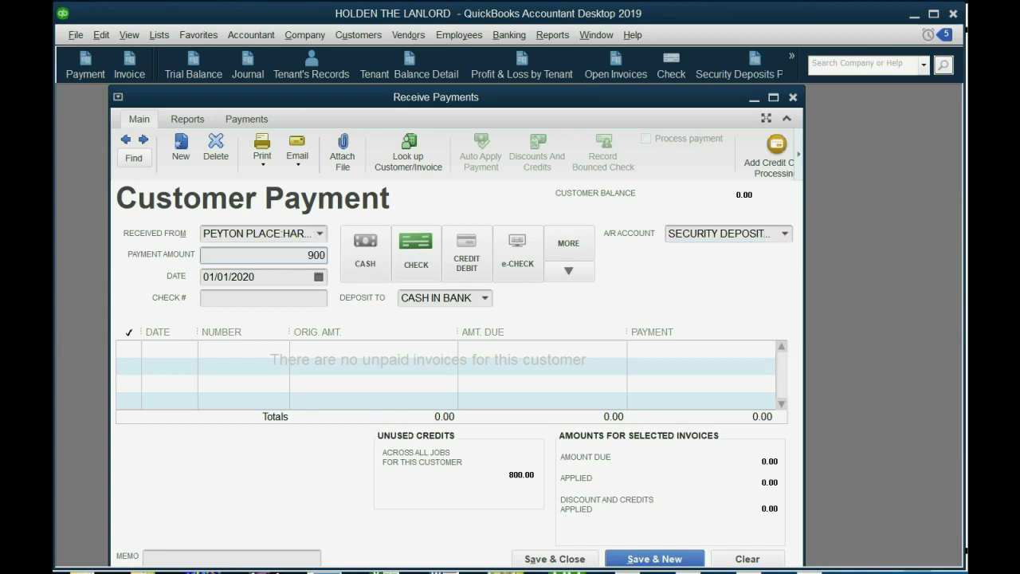
key("Tab")
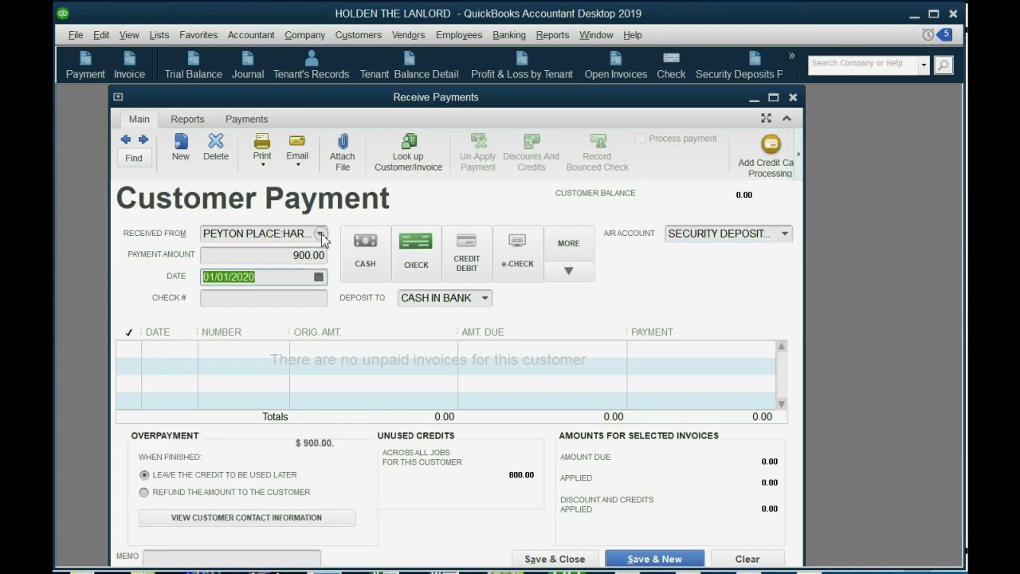
left_click(224, 298)
type("6611")
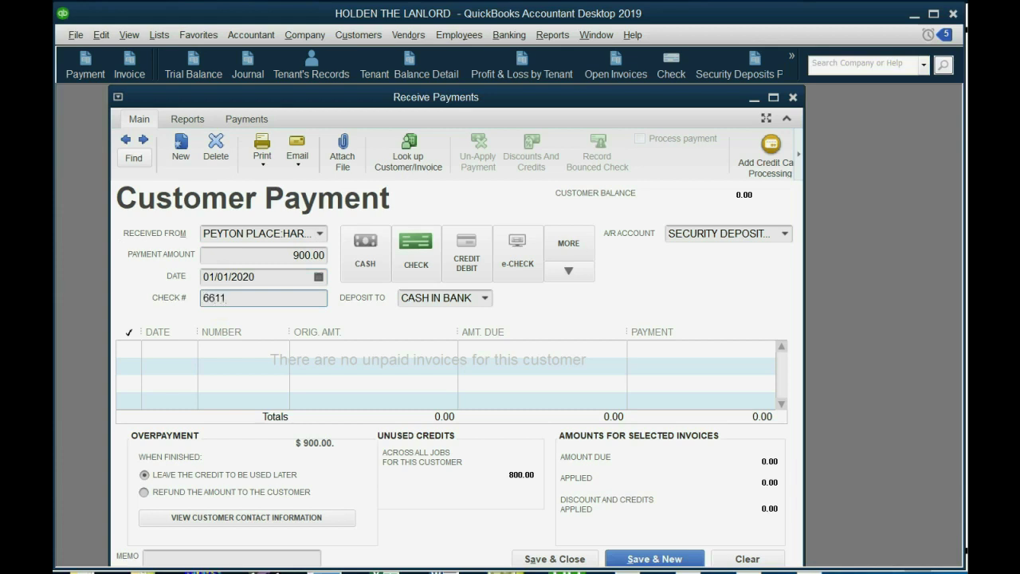
left_click(191, 561)
type("this half for deposit")
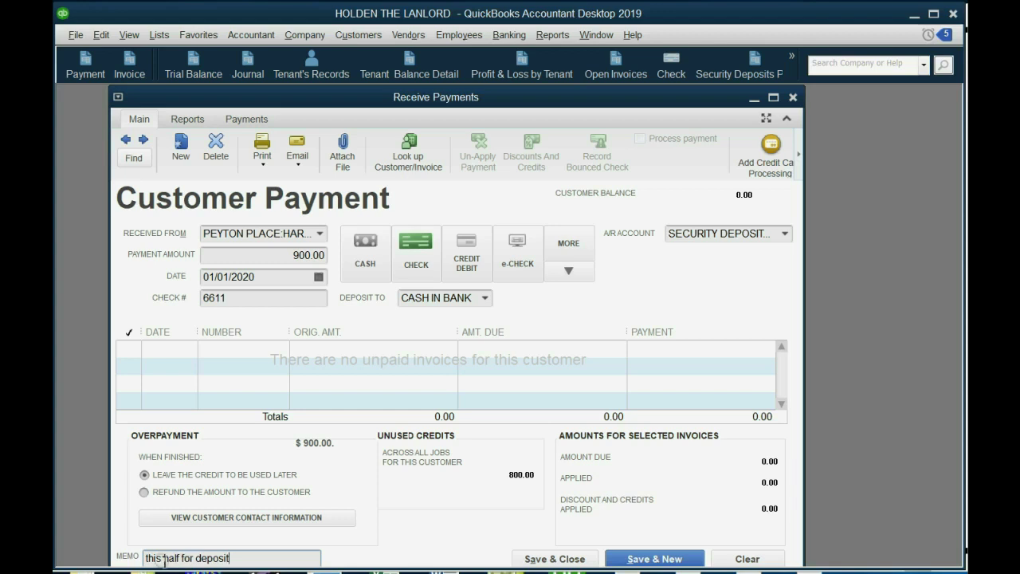
left_click(558, 560)
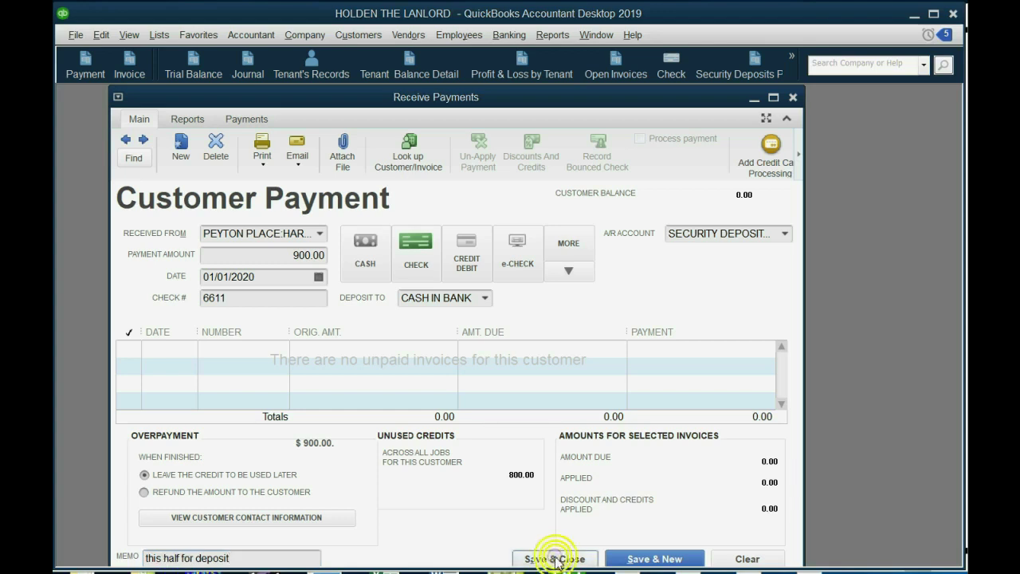
- Open the Security Deposits Payable report and inspect the 800.00, 6611 and 1984 deposits and 1,700.00 total
left_click(634, 265)
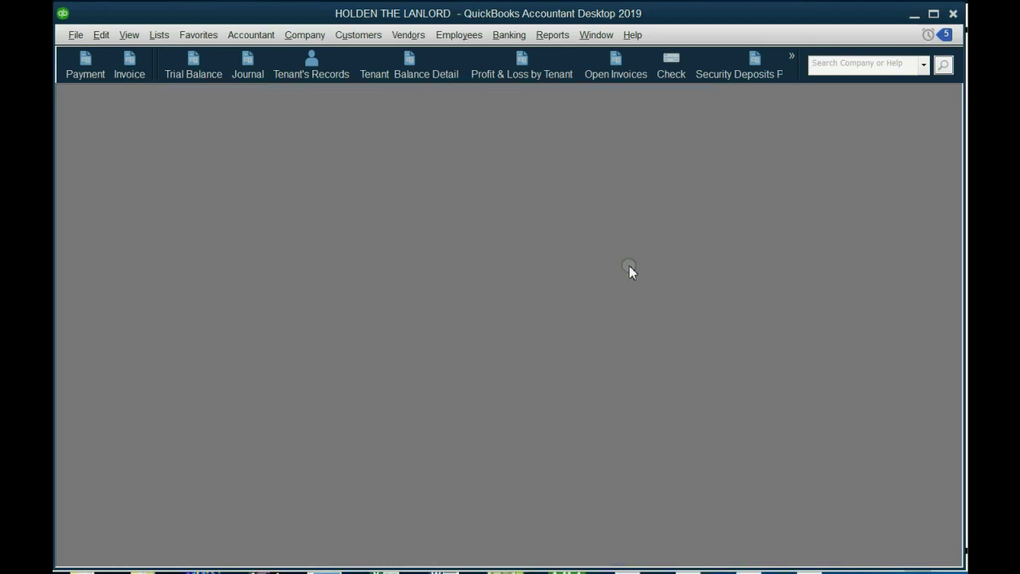
left_click(761, 74)
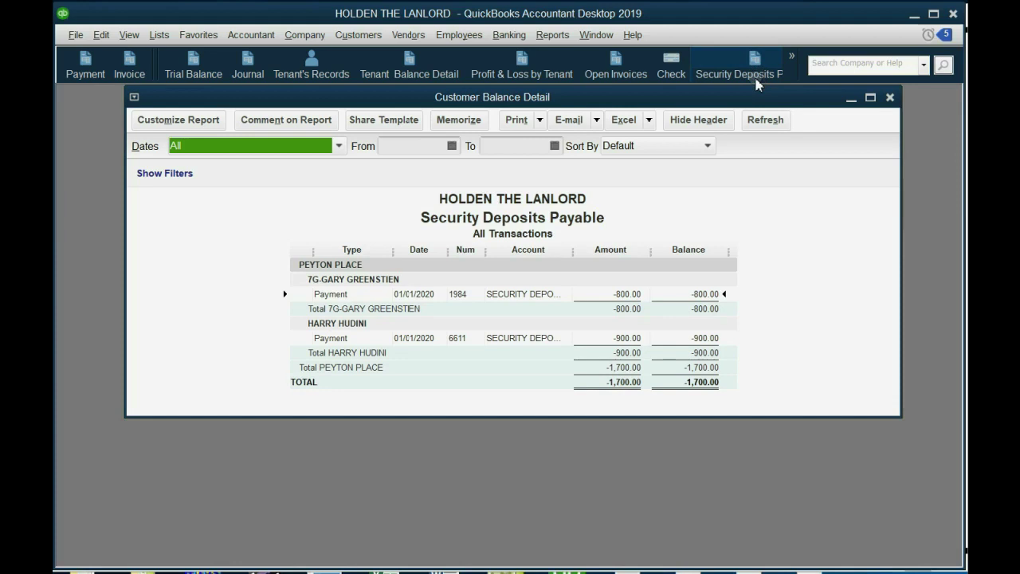
left_click(631, 296)
double_click(630, 297)
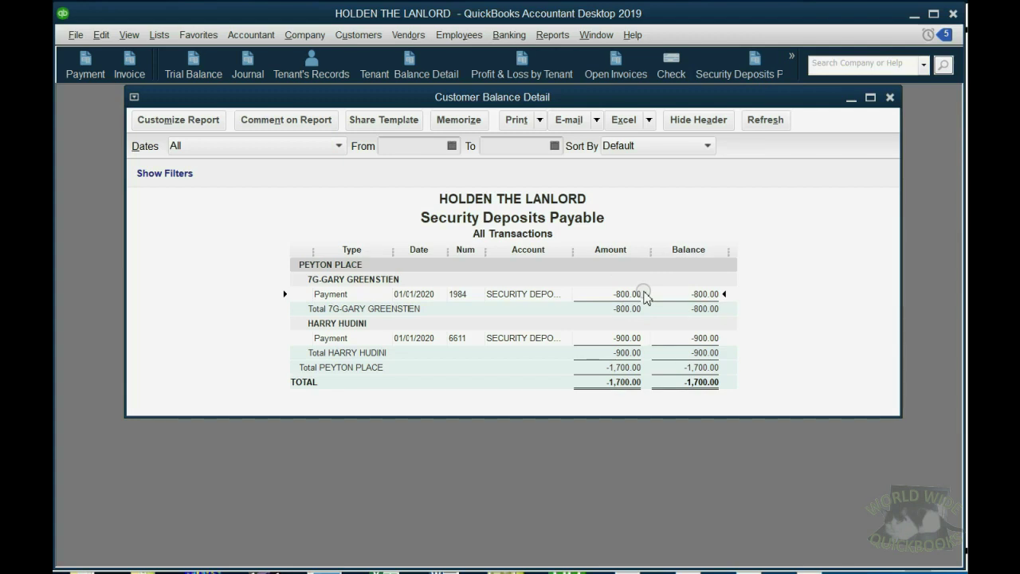
left_click(631, 342)
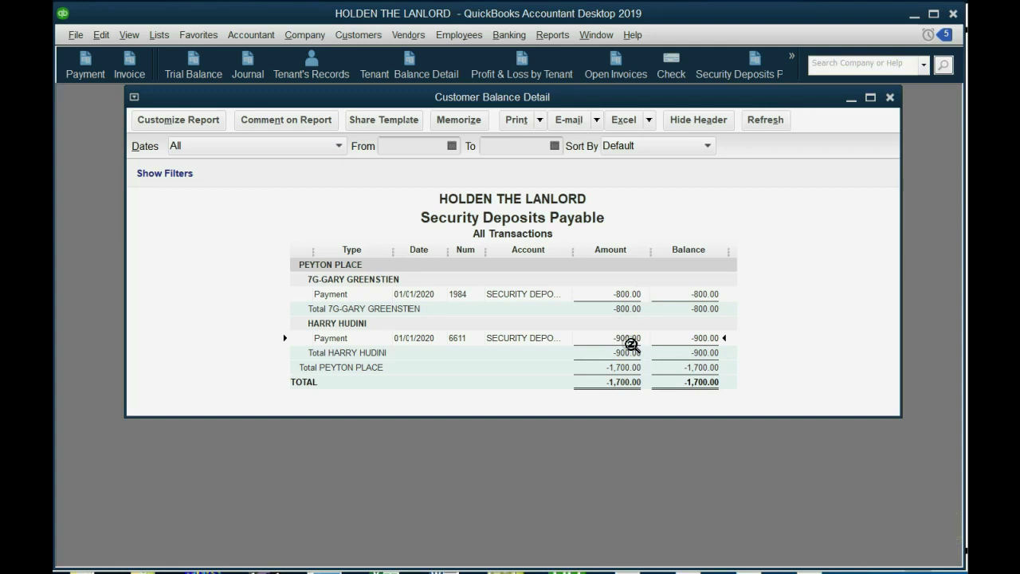
left_click(633, 292)
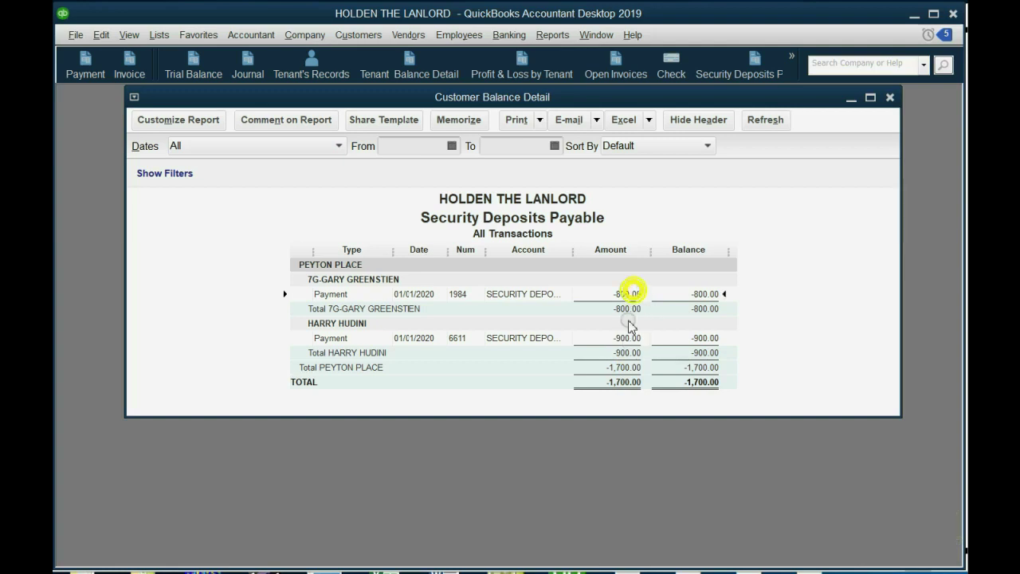
left_click(628, 382)
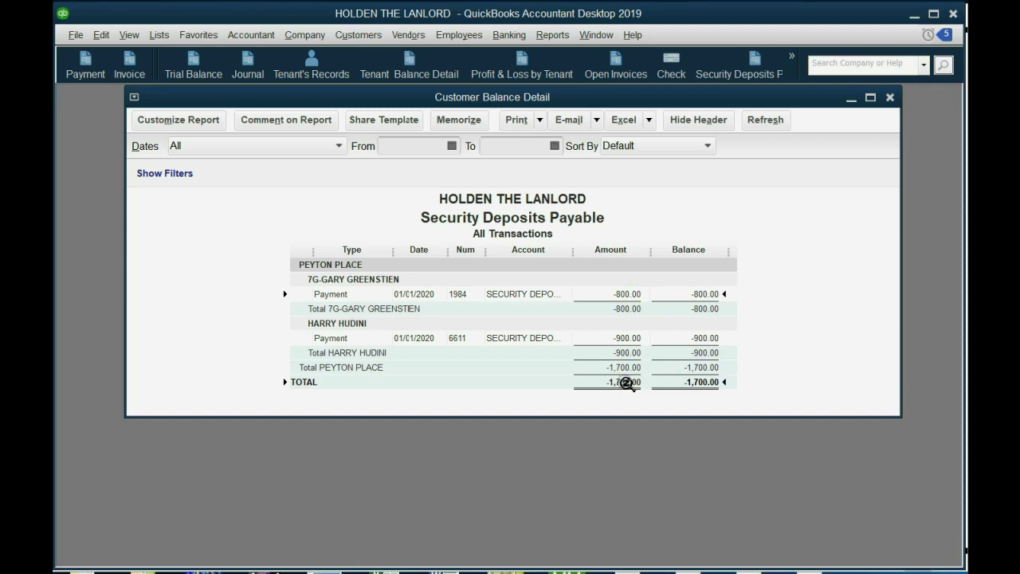
- Open the Trial Balance, drill into Security Deposits Payable's 1,700.00, then show the extra report shortcuts
left_click(193, 70)
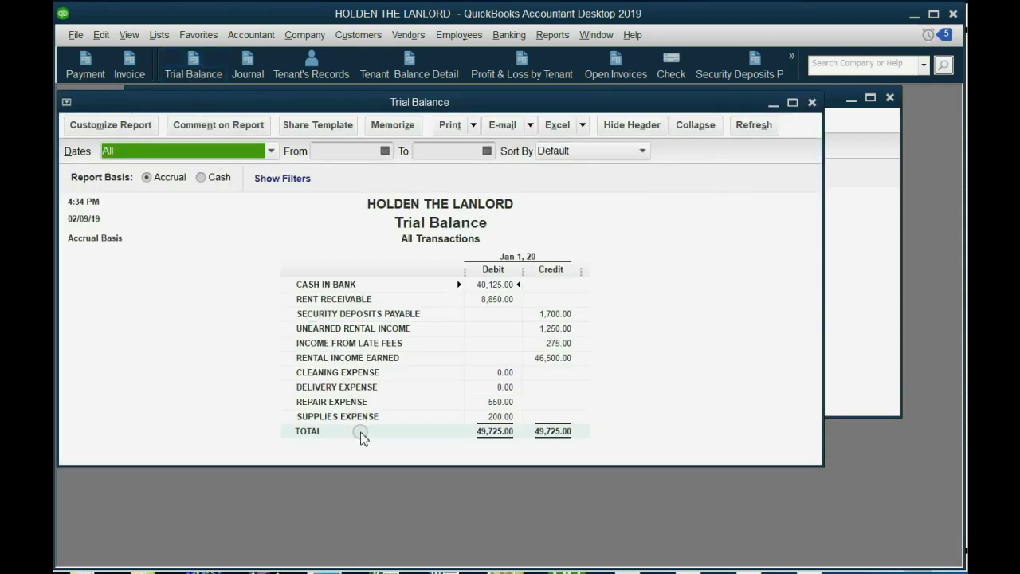
left_click(342, 313)
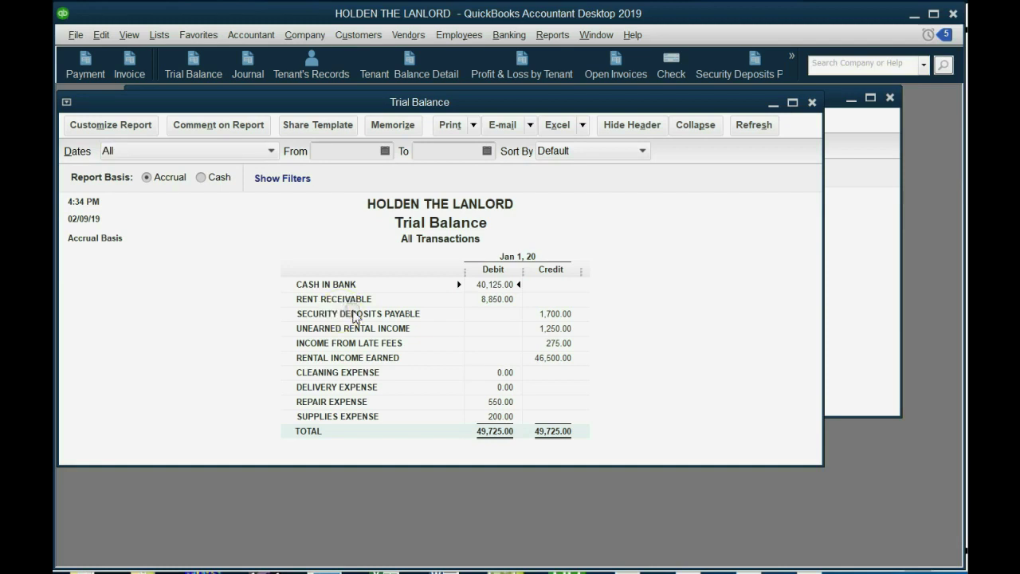
double_click(553, 314)
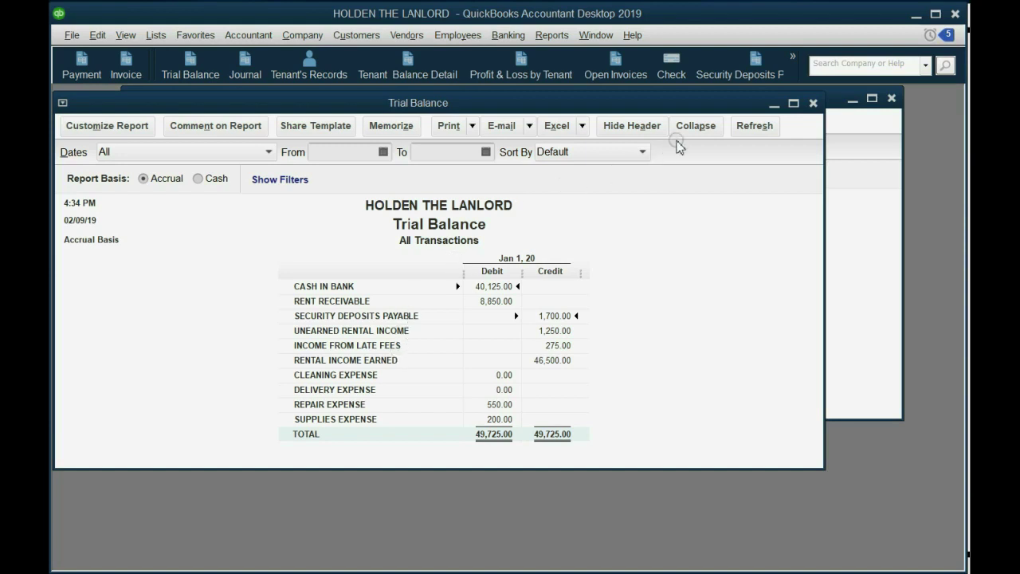
left_click(794, 70)
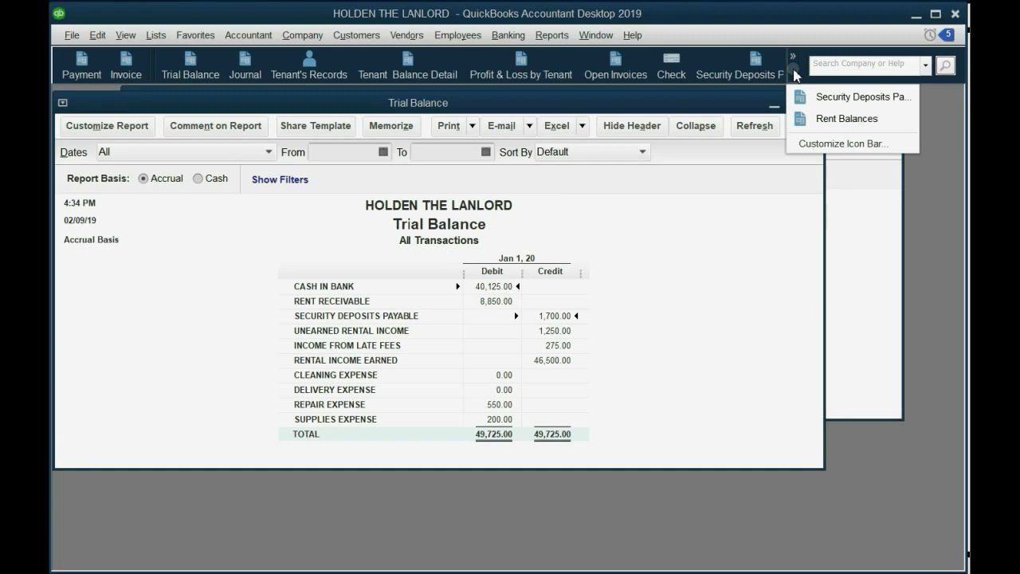
- Open Rent Balances and review the -900.00 check 6611 and check 1983 rent payment rows
left_click(827, 120)
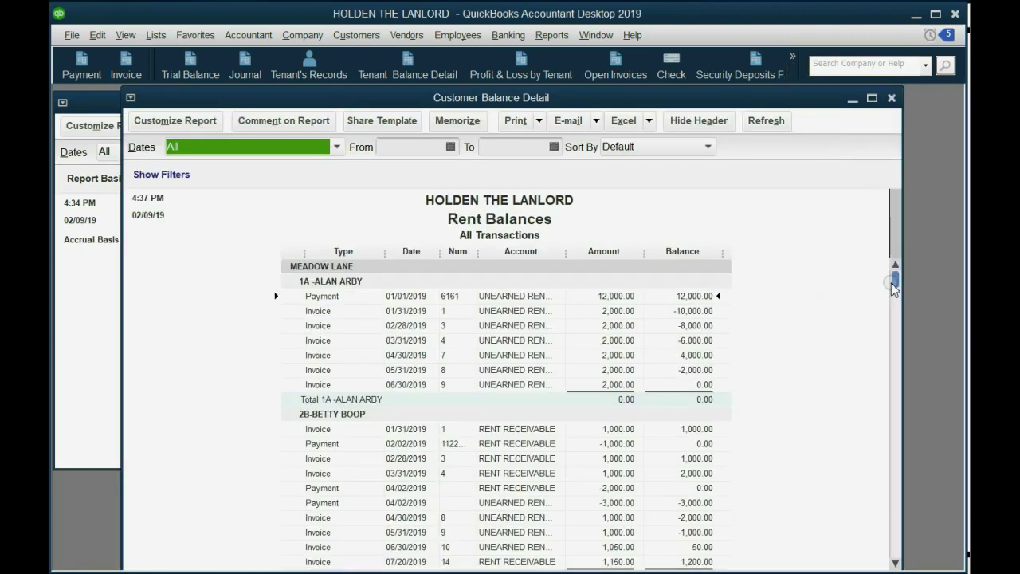
left_click_drag(896, 278, 875, 565)
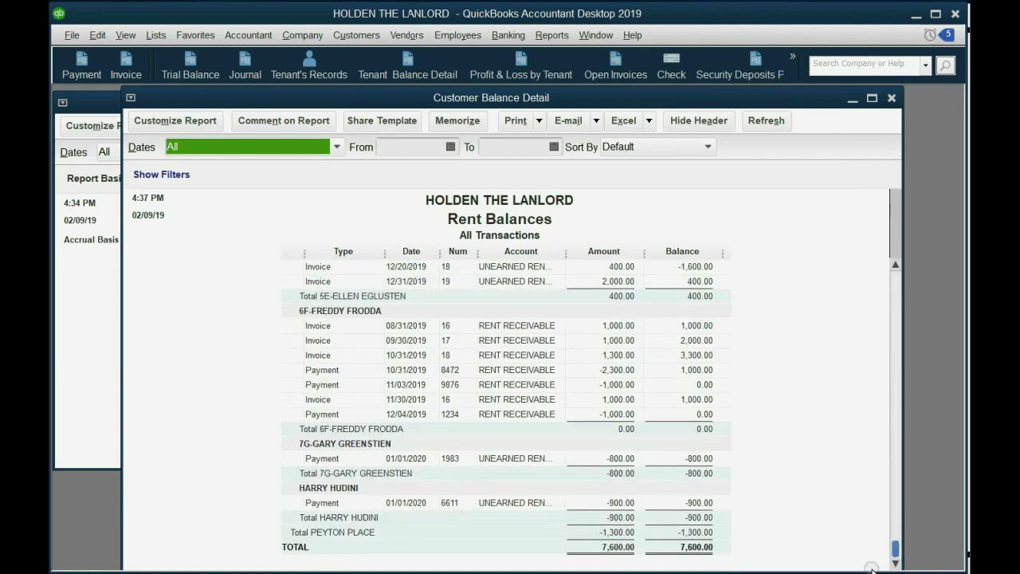
left_click(619, 463)
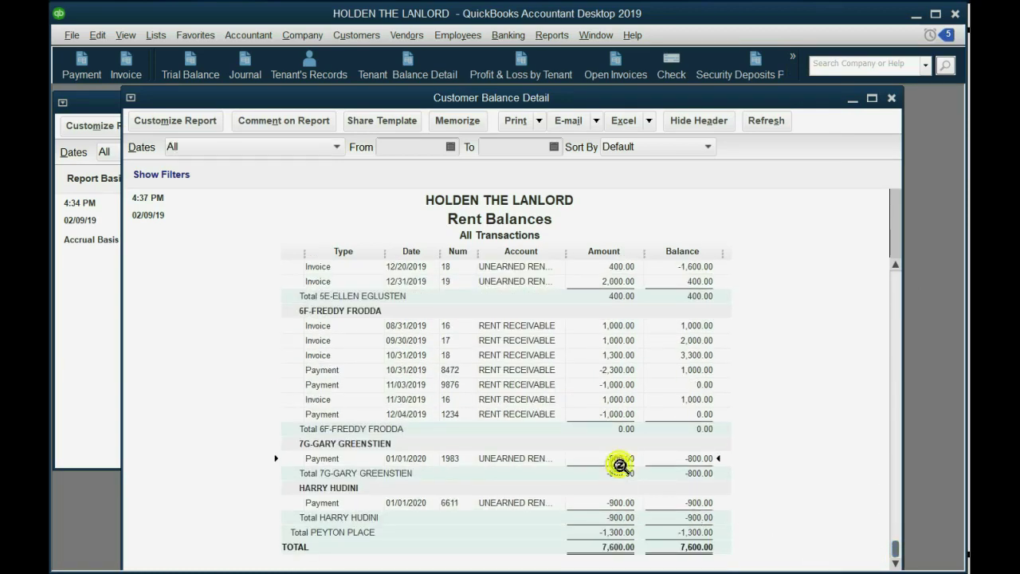
left_click(624, 504)
left_click(620, 460)
left_click(622, 500)
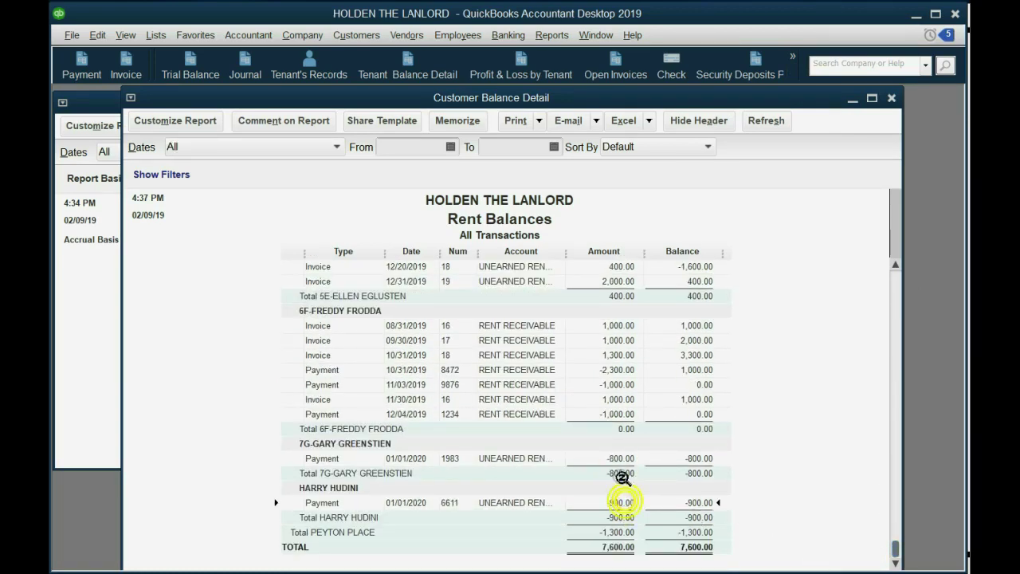
left_click(622, 464)
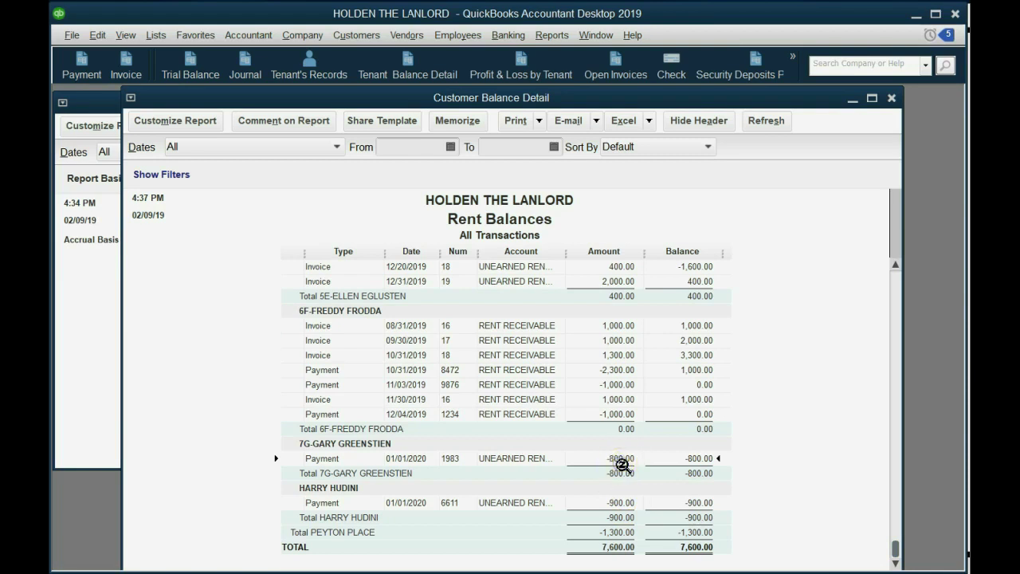
- Reopen and close the Security Deposits Payable report, then shift the Rent Balances window right
left_click(737, 73)
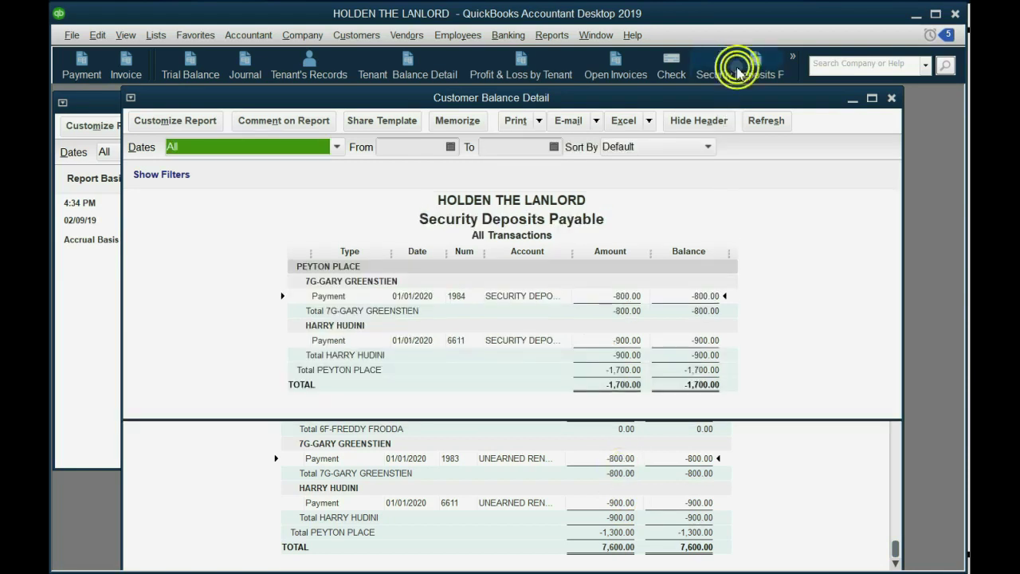
left_click(891, 98)
left_click_drag(740, 98, 777, 141)
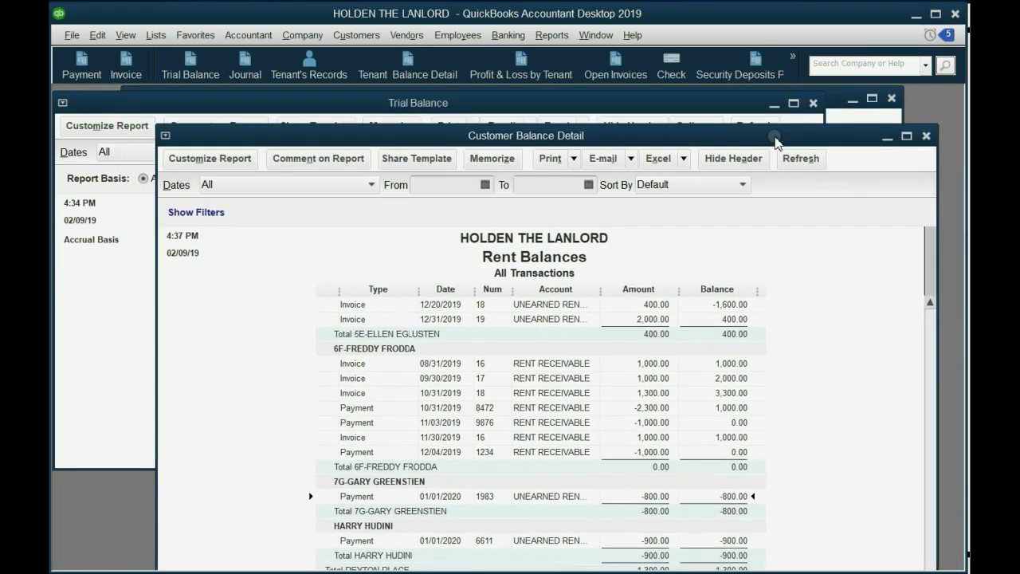
- Open Tenant Balance Detail and review check 6611's 900.00 rent and 900.00 deposit rows
left_click(415, 71)
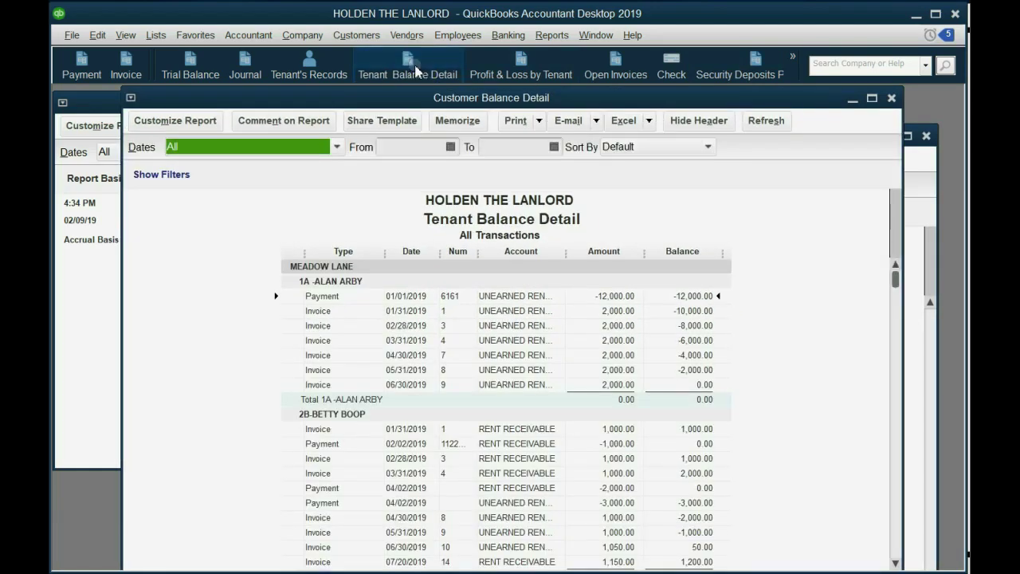
left_click_drag(895, 278, 896, 562)
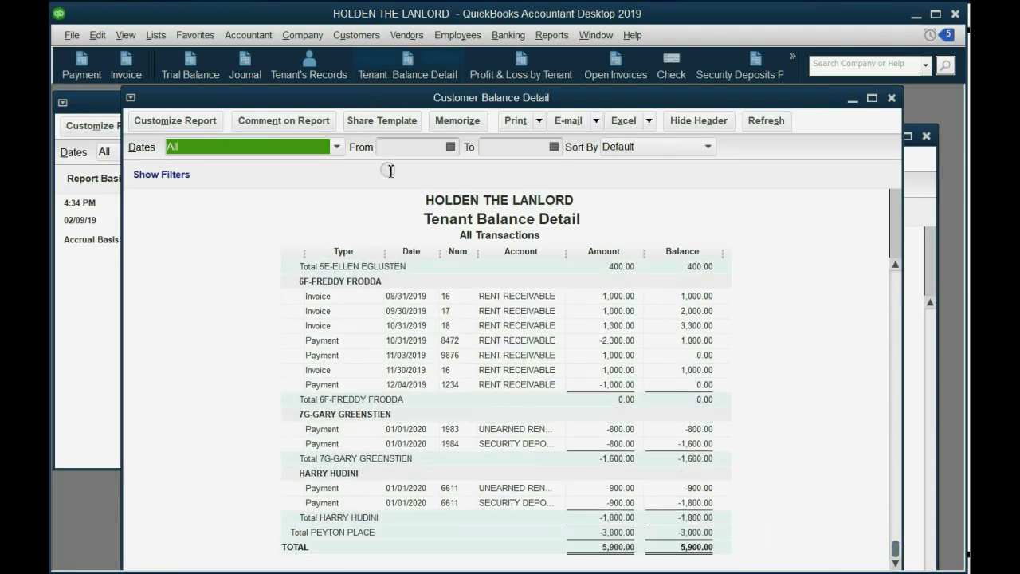
left_click(451, 444)
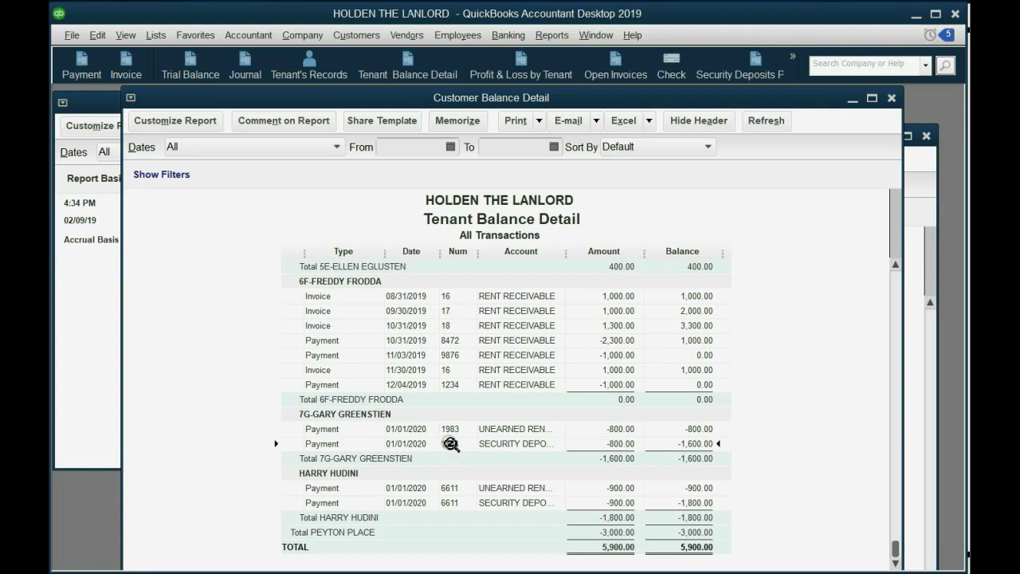
left_click(452, 430)
left_click(451, 487)
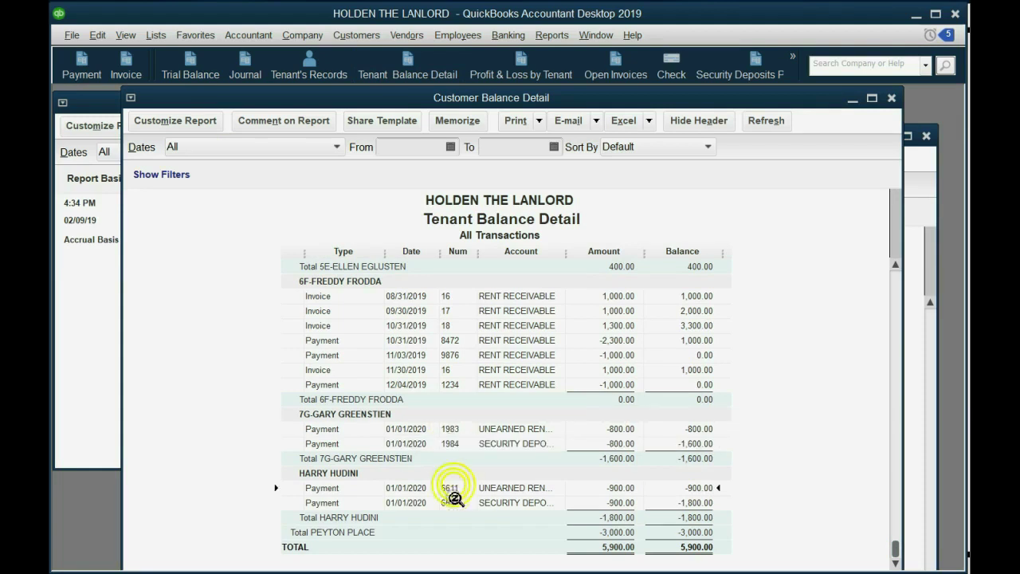
left_click(452, 503)
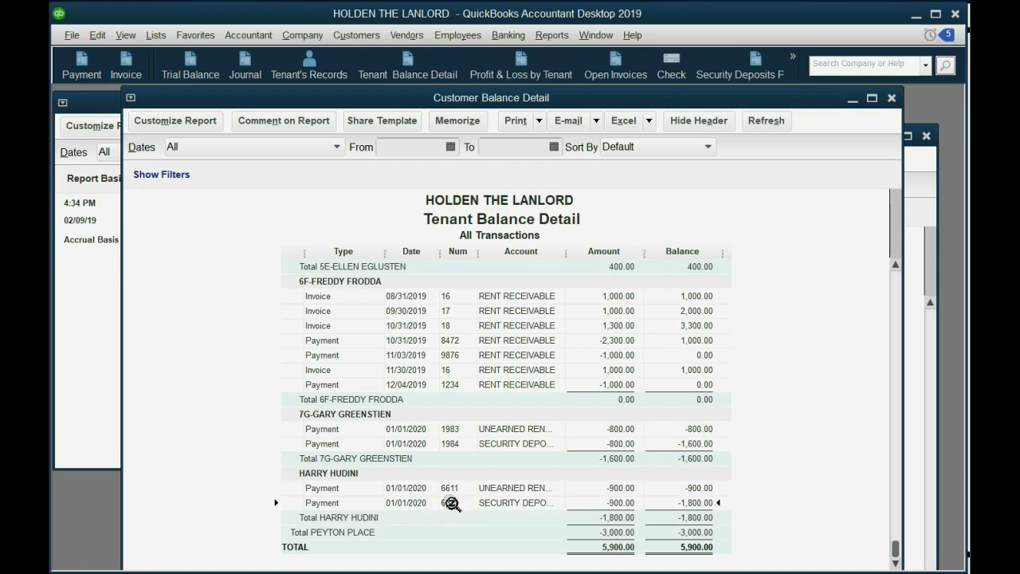